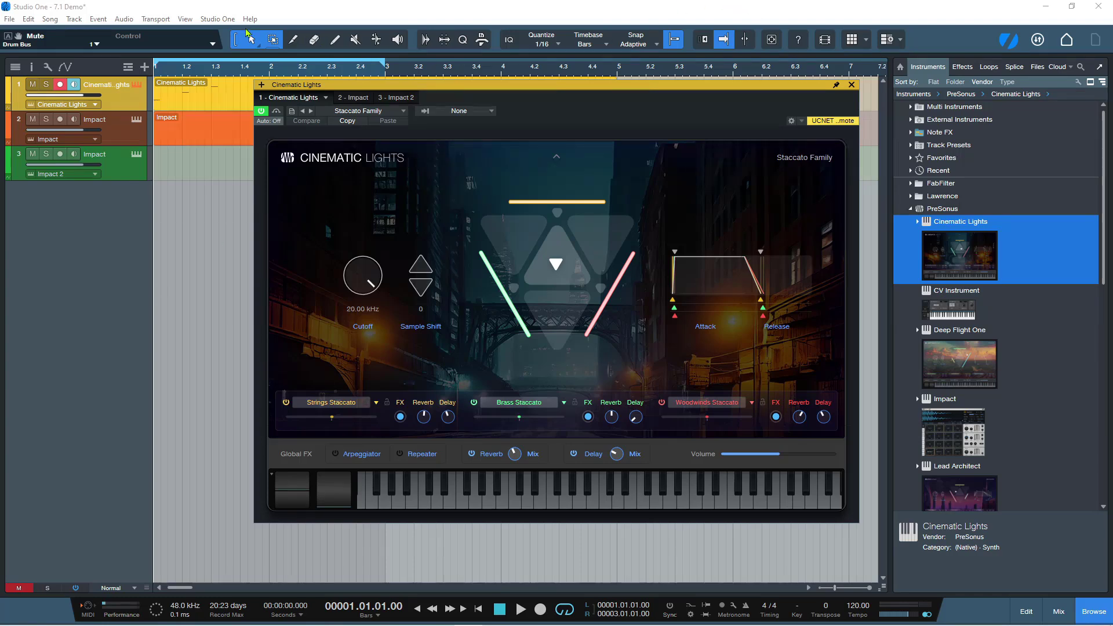
# Check the installed items of the Cinematic Lights package in the Studio One Installation window, then close it.
pyautogui.click(220, 21)
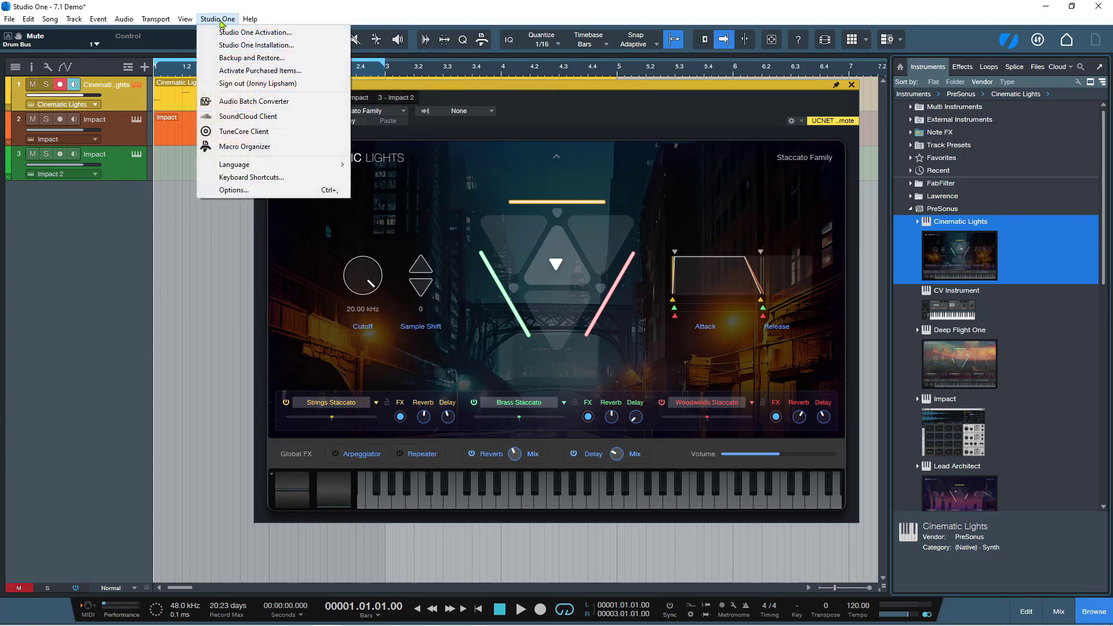
pyautogui.click(245, 46)
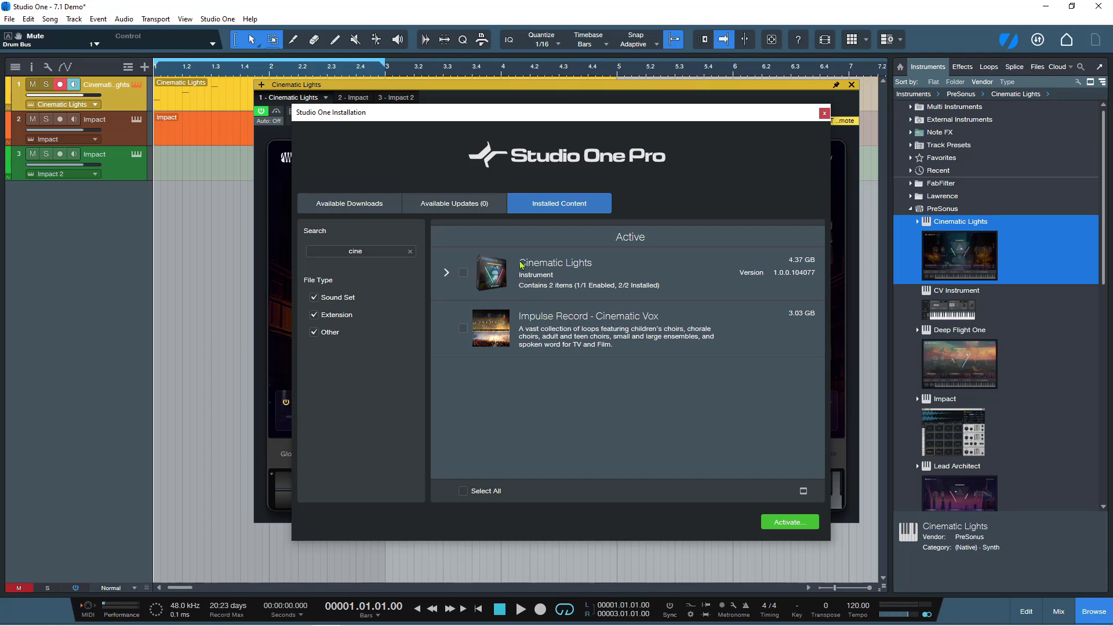
pyautogui.click(445, 272)
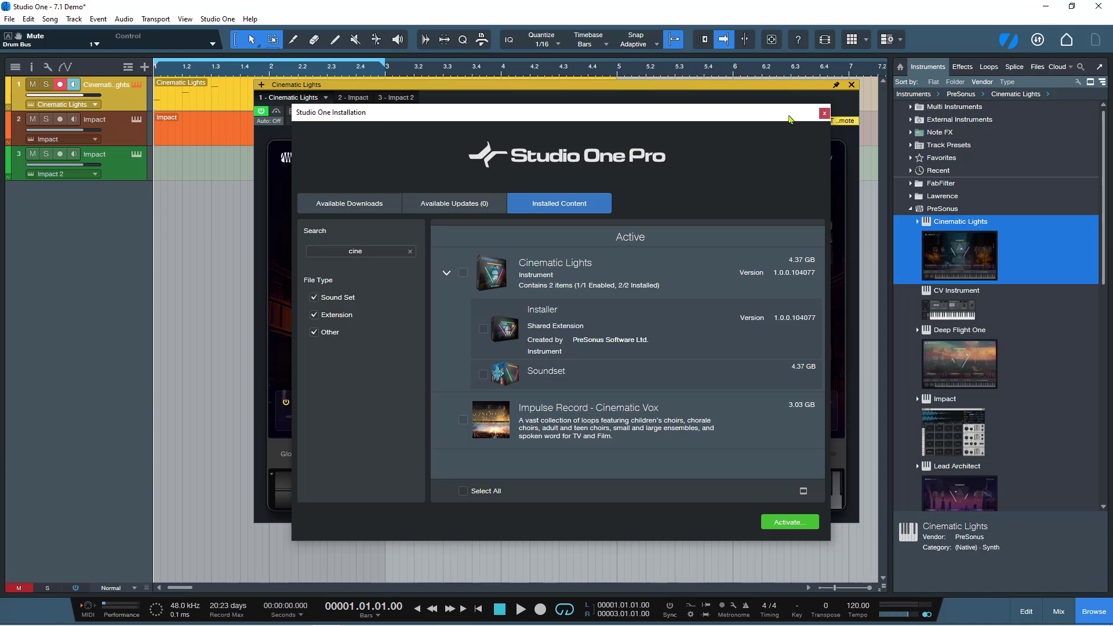
pyautogui.click(824, 113)
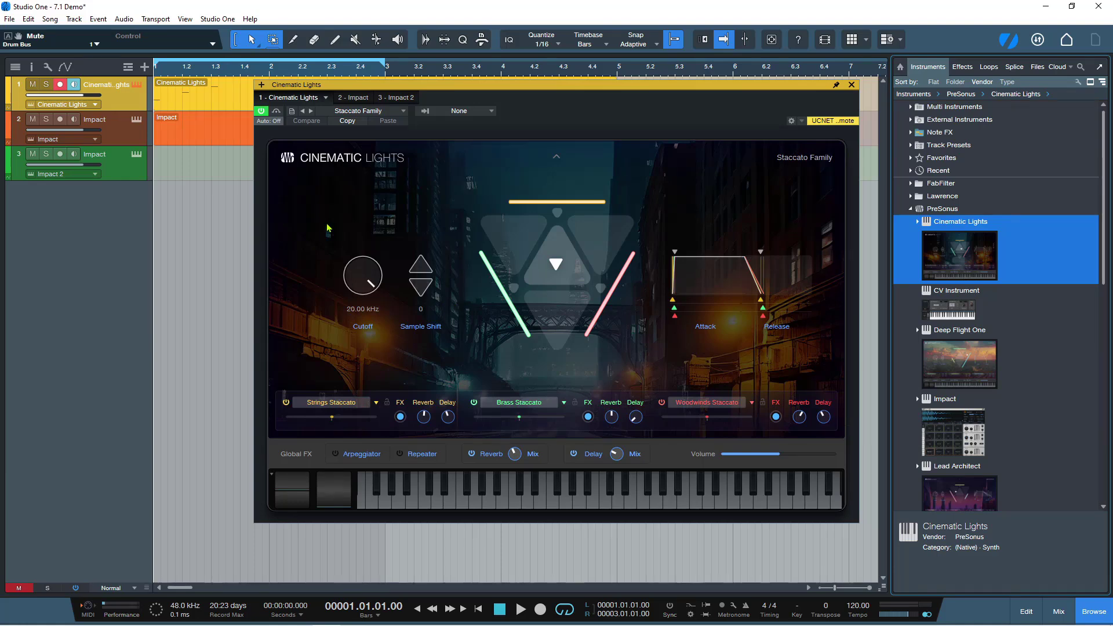
# Look through the Cinematic Lights preset categories, including Real Orchestra, Repeated and SFX, without loading a preset.
pyautogui.click(404, 111)
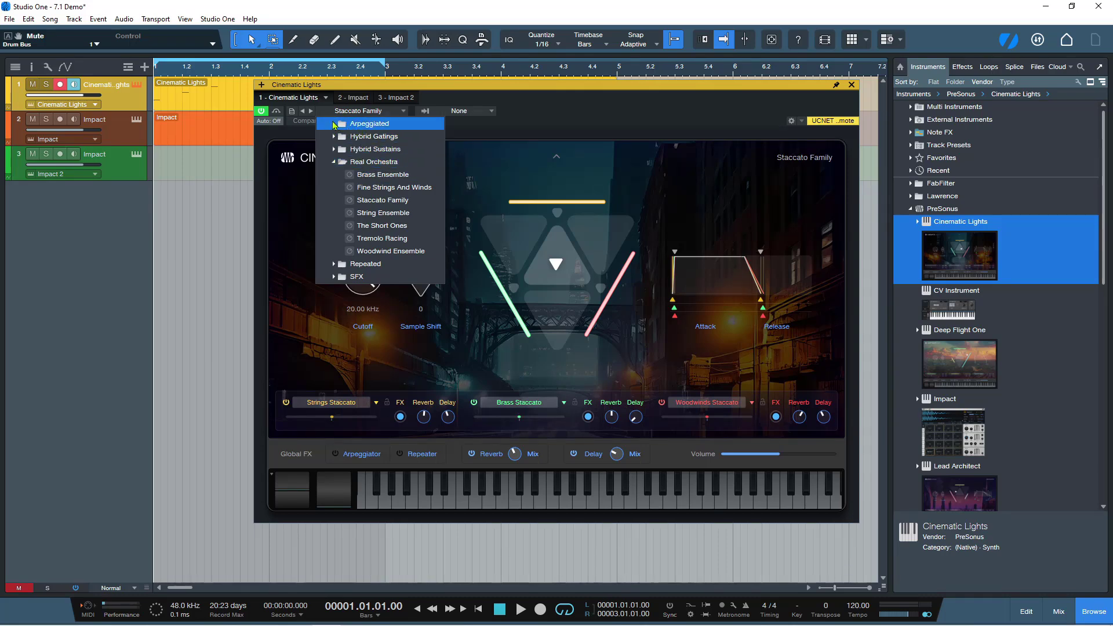
pyautogui.click(335, 264)
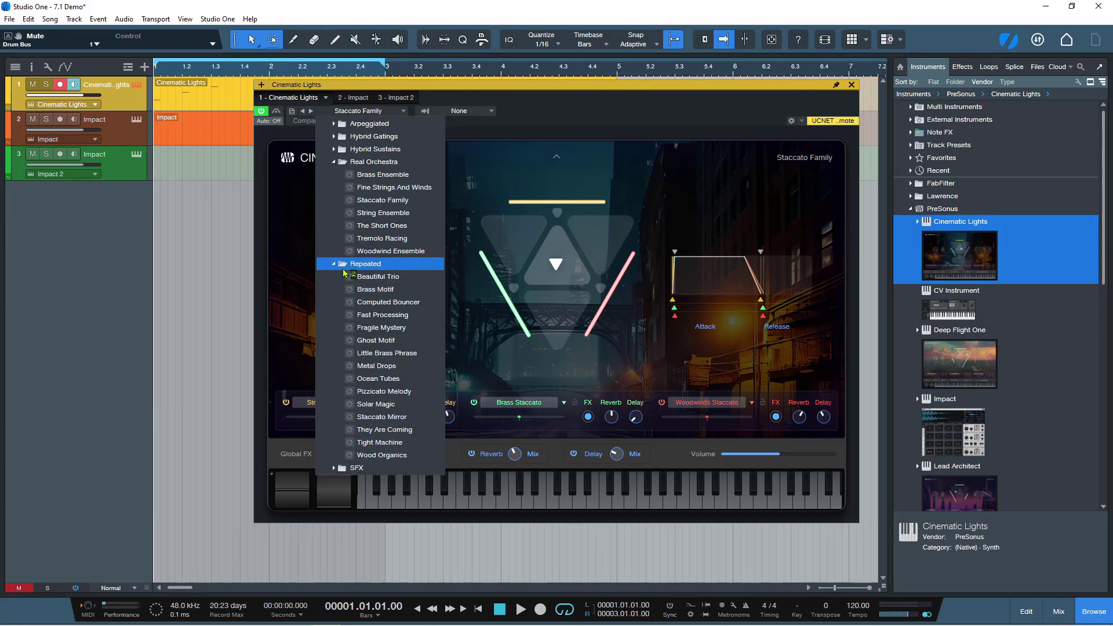
pyautogui.click(334, 263)
pyautogui.click(334, 276)
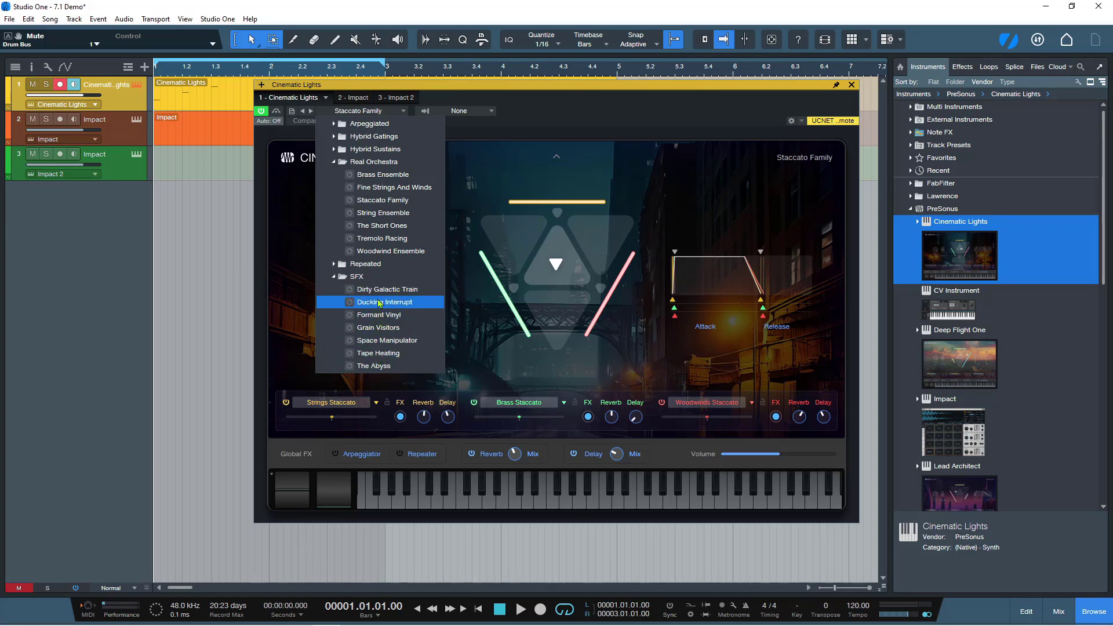
pyautogui.click(334, 276)
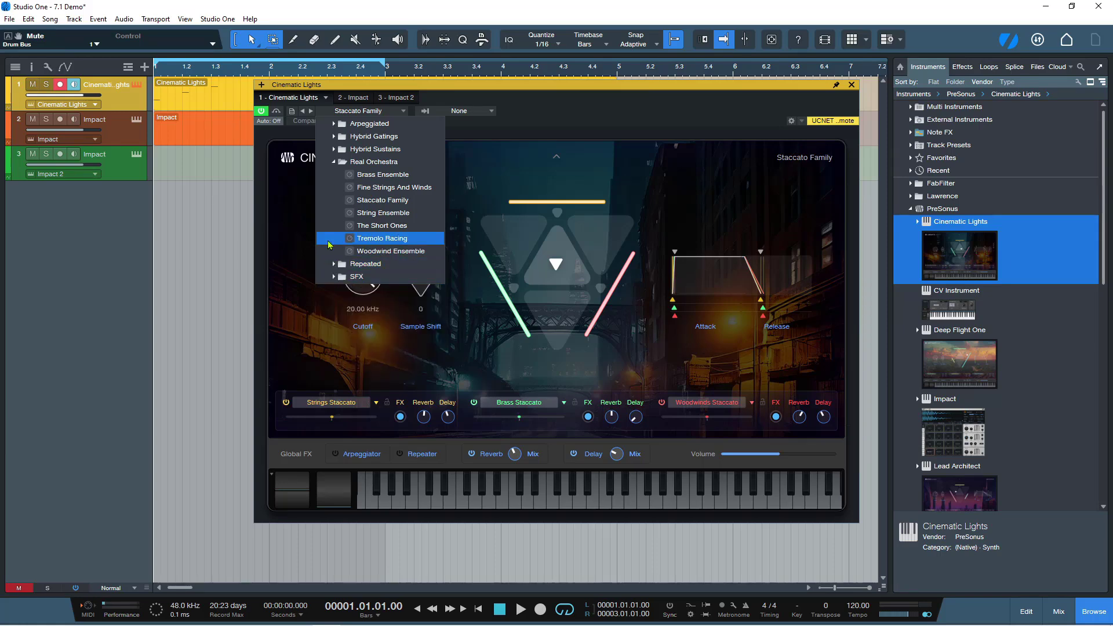
pyautogui.click(334, 164)
pyautogui.click(565, 113)
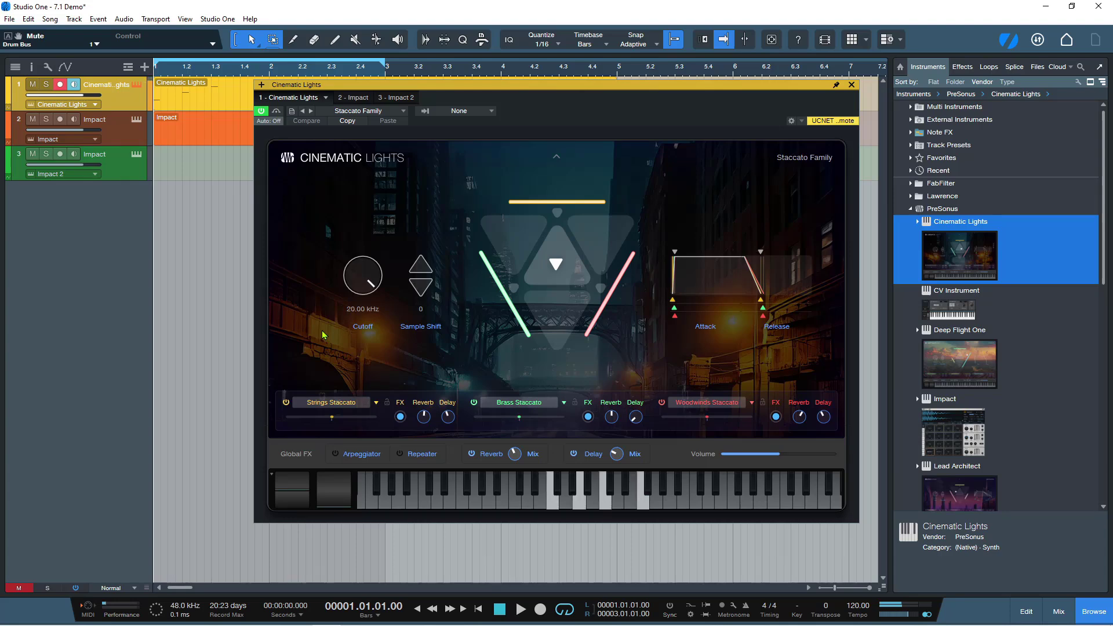
# Audition the Staccato Family preset by playing notes across the on-screen keyboard's range.
pyautogui.click(364, 482)
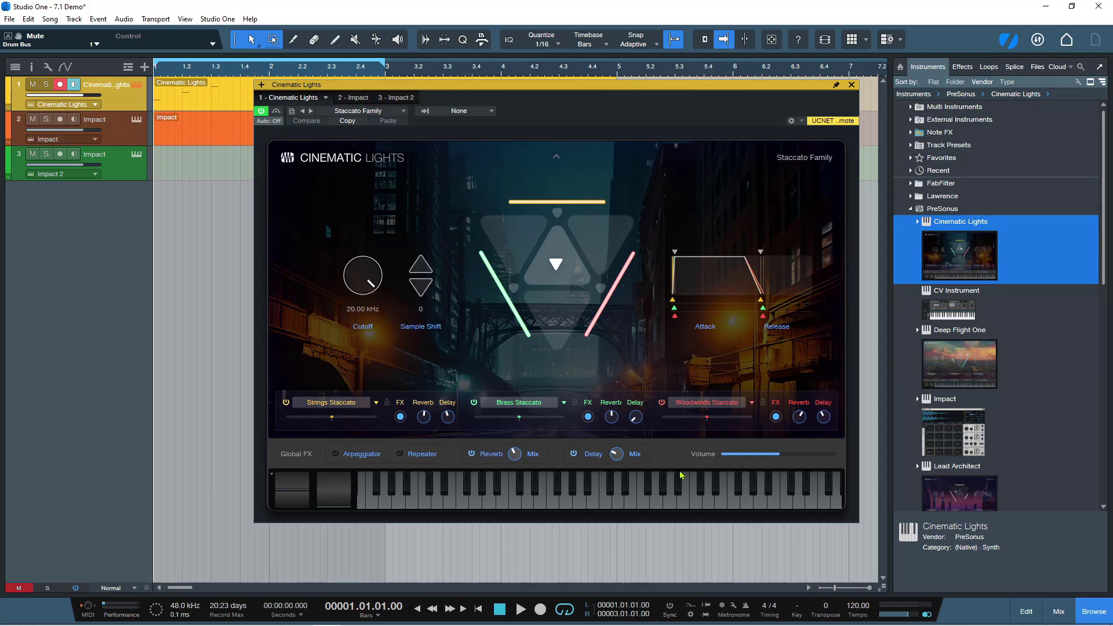
pyautogui.moveTo(716, 498)
pyautogui.mouseDown()
pyautogui.moveTo(815, 503)
pyautogui.moveTo(384, 508)
pyautogui.mouseUp()
pyautogui.click(383, 503)
# Move the central blend handle toward the Brass Staccato layer and audition low notes on the keyboard.
pyautogui.moveTo(555, 265); pyautogui.dragTo(518, 289)
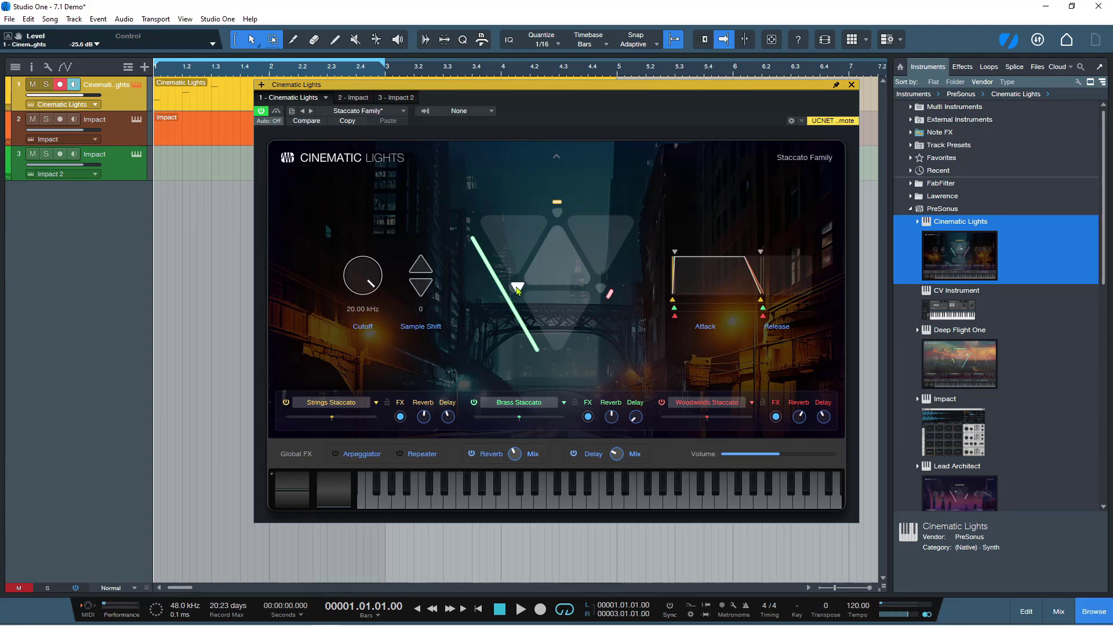
pyautogui.click(437, 499)
pyautogui.click(475, 499)
pyautogui.moveTo(474, 498); pyautogui.dragTo(400, 503)
# Move the blend handle over to the Woodwinds Staccato layer and audition high notes on the keyboard.
pyautogui.moveTo(532, 287); pyautogui.dragTo(613, 285)
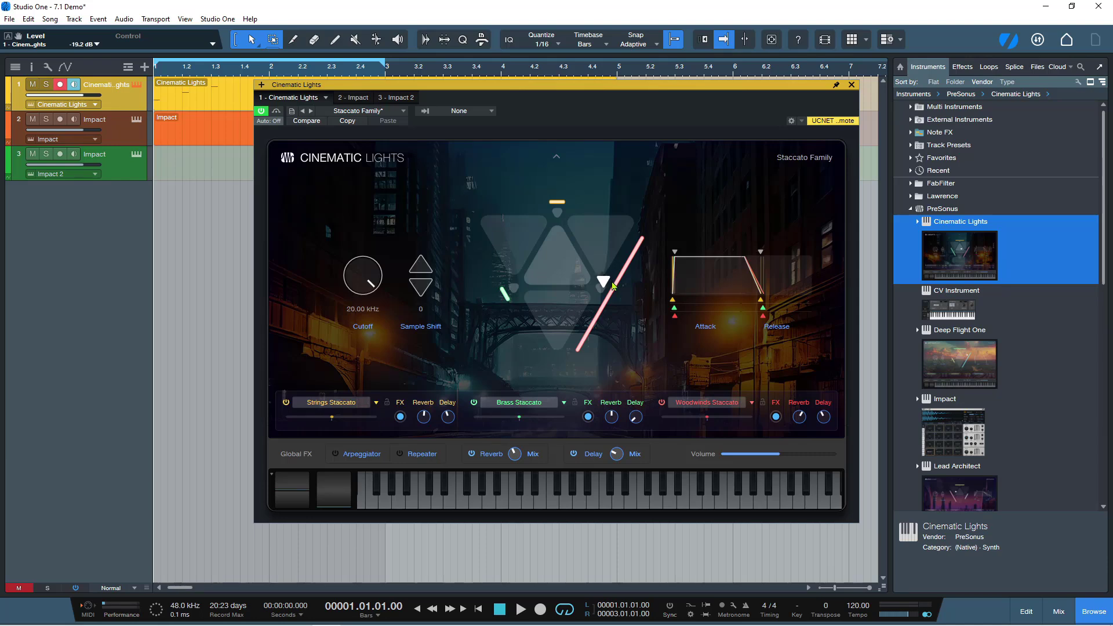
pyautogui.moveTo(656, 497)
pyautogui.mouseDown()
pyautogui.moveTo(620, 502)
pyautogui.moveTo(655, 505)
pyautogui.mouseUp()
pyautogui.moveTo(757, 502)
pyautogui.mouseDown()
pyautogui.moveTo(617, 499)
pyautogui.moveTo(636, 515)
pyautogui.mouseUp()
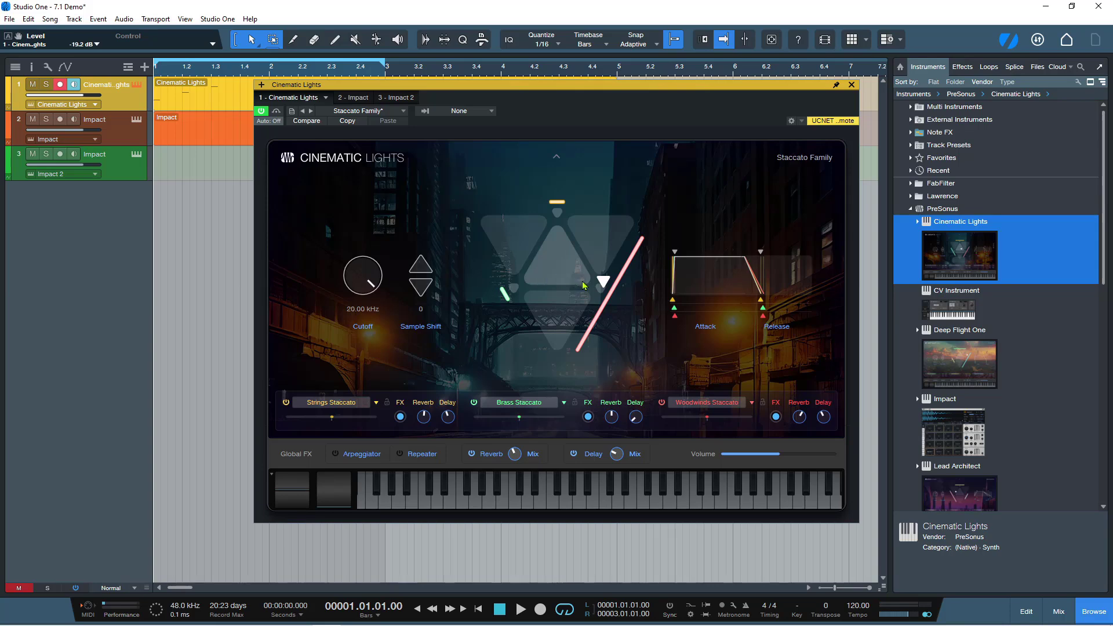
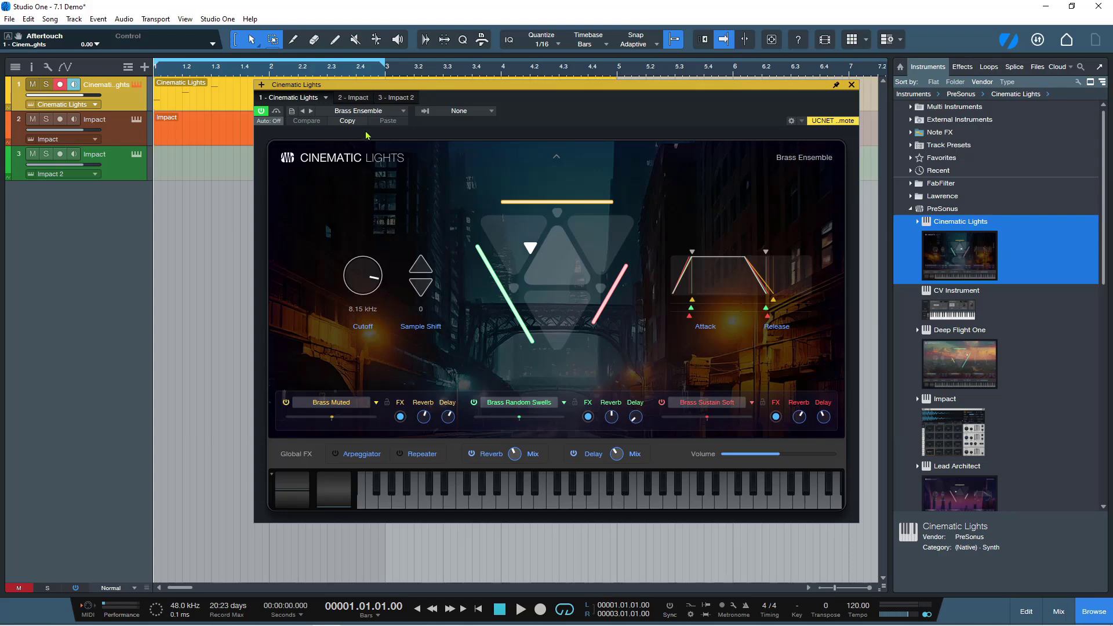
# Load the Eurorack Orchestra preset from the Hybrid Sustains category in Cinematic Lights.
pyautogui.click(369, 111)
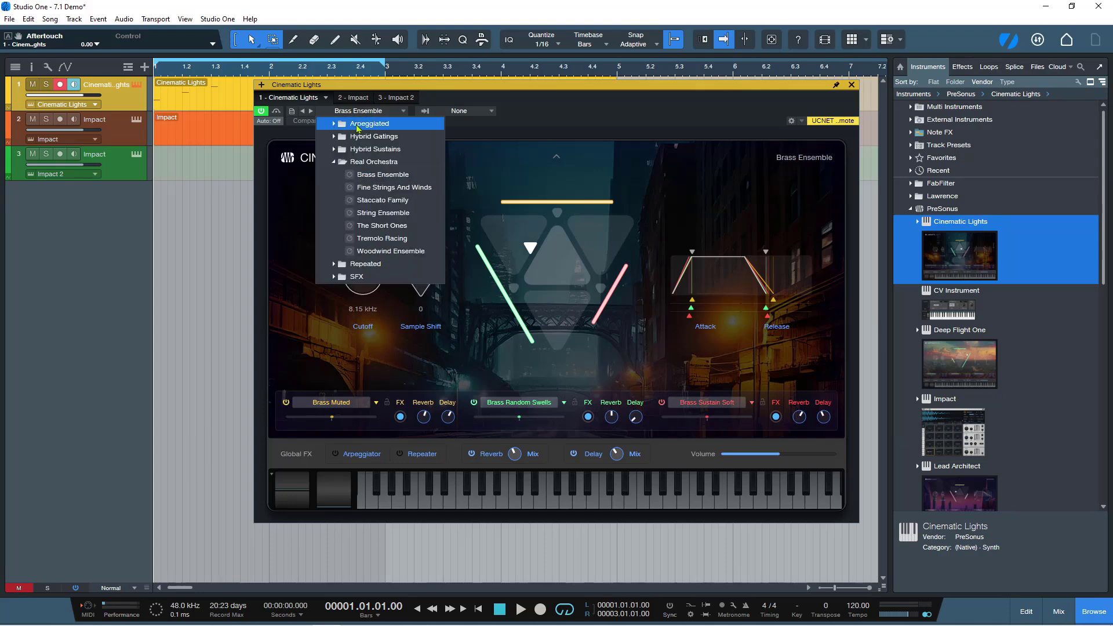
pyautogui.click(334, 161)
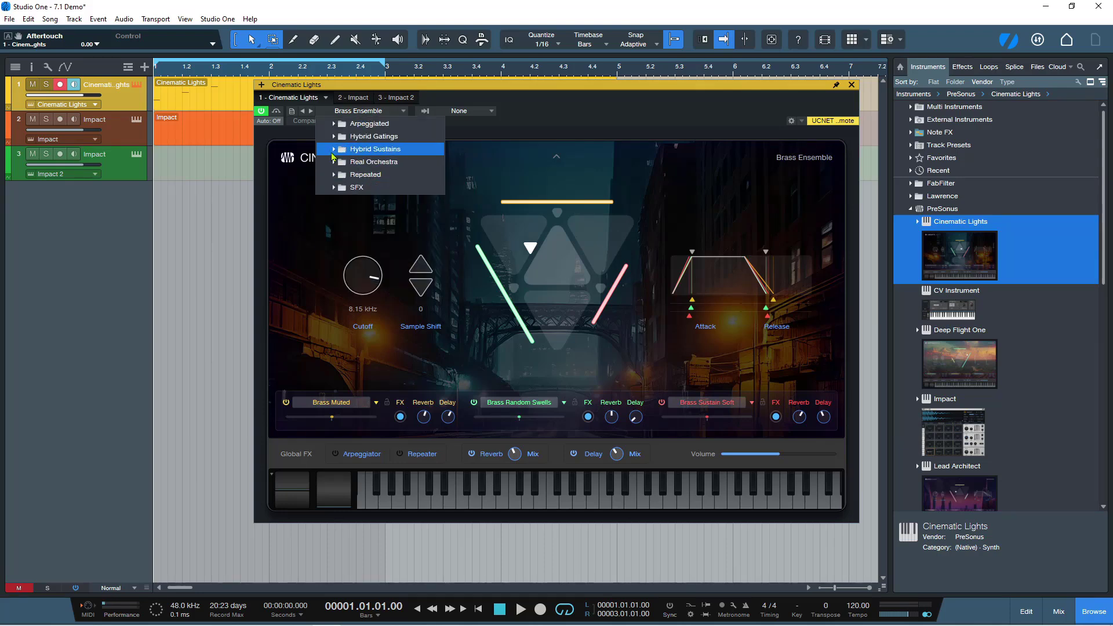
pyautogui.click(334, 150)
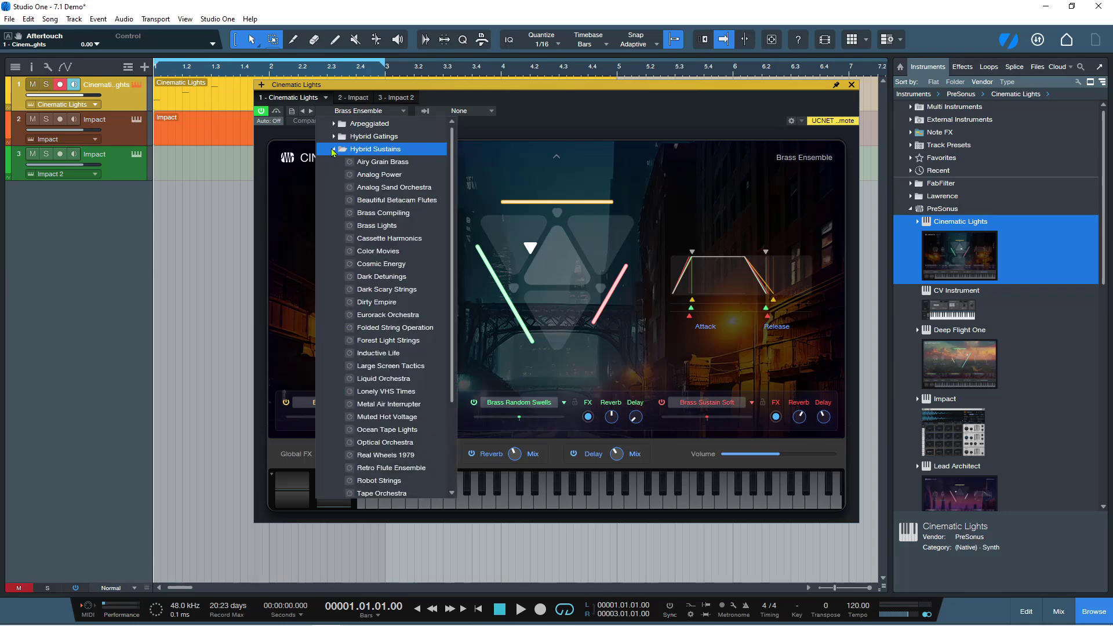
pyautogui.click(377, 316)
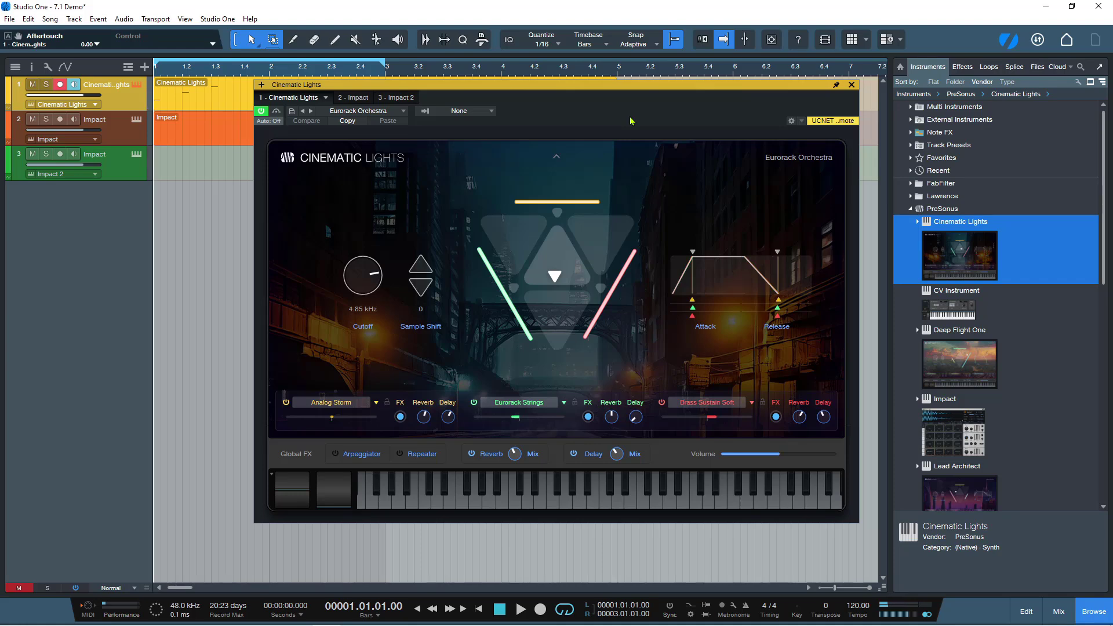
# Load the Aqua Computer preset from the Hybrid Gatings category in Cinematic Lights and close the preset list.
pyautogui.click(360, 111)
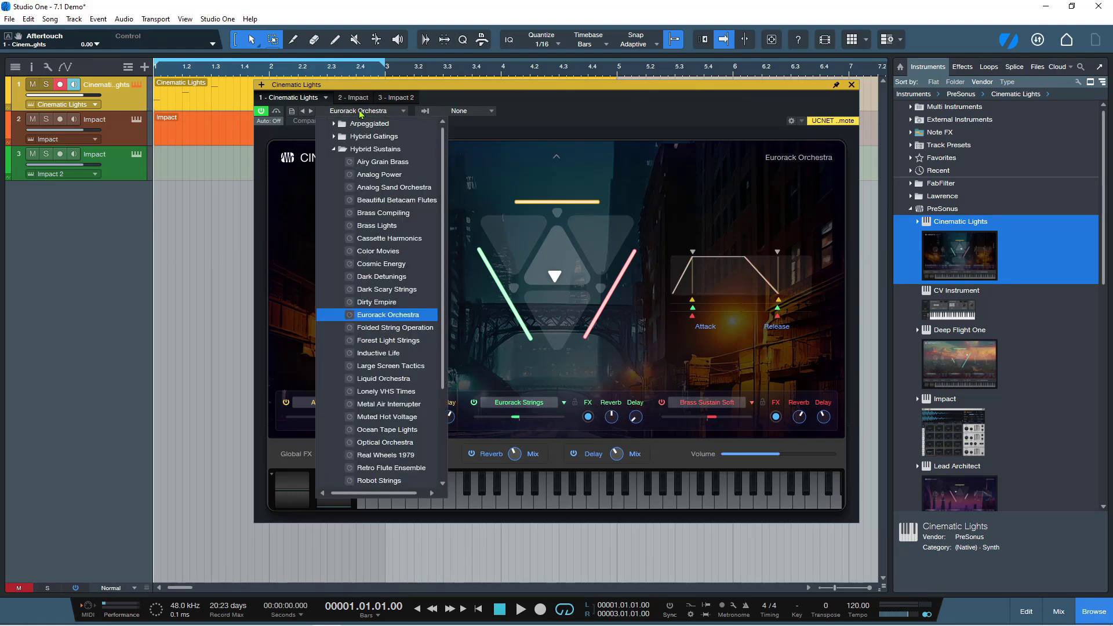
pyautogui.click(334, 149)
pyautogui.click(334, 137)
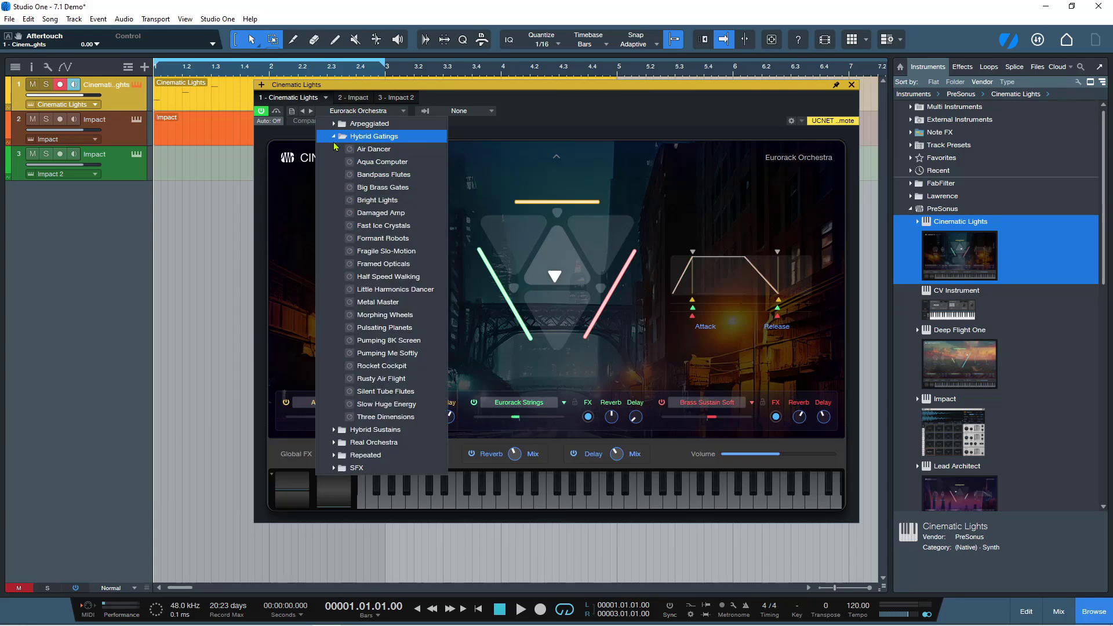
pyautogui.click(368, 162)
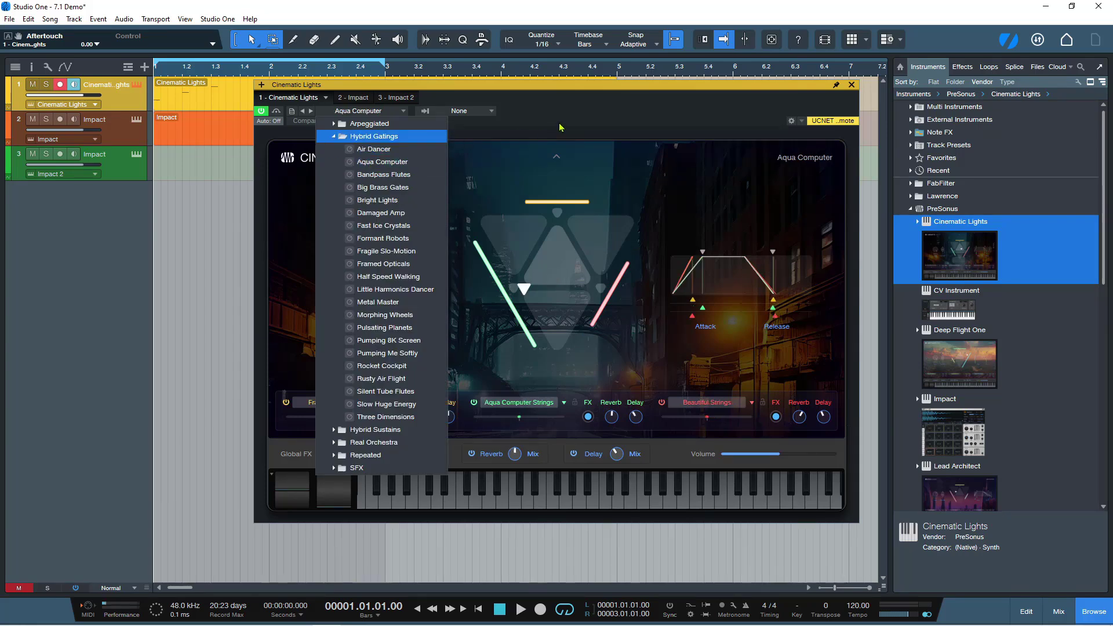
pyautogui.click(560, 127)
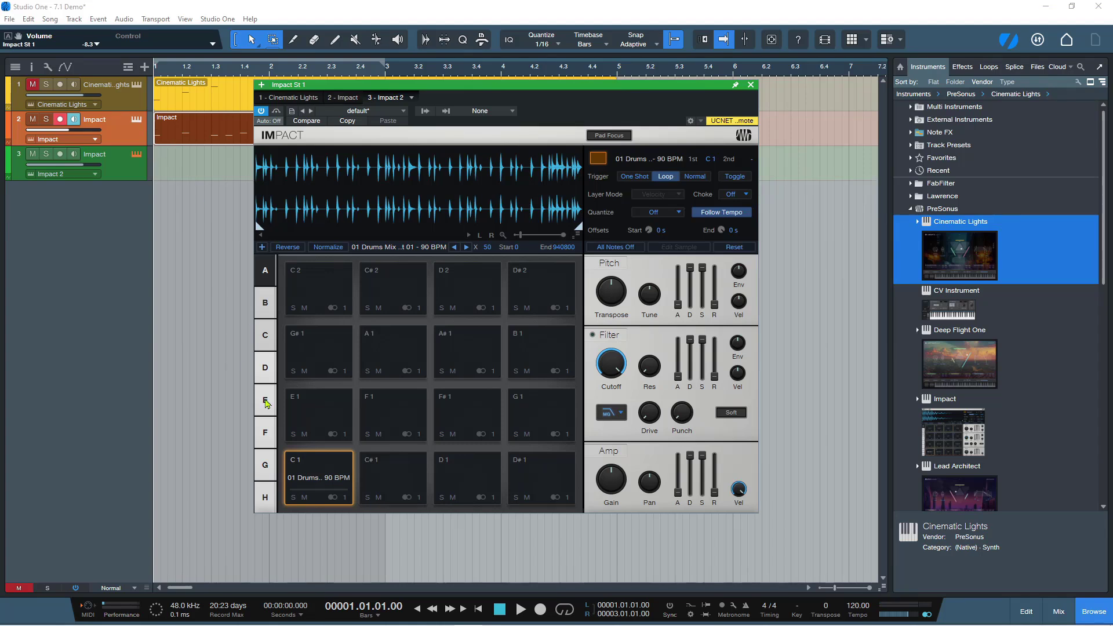
# Audition the drum loop on Impact's C 1 pad by starting and stopping its playback.
pyautogui.click(317, 474)
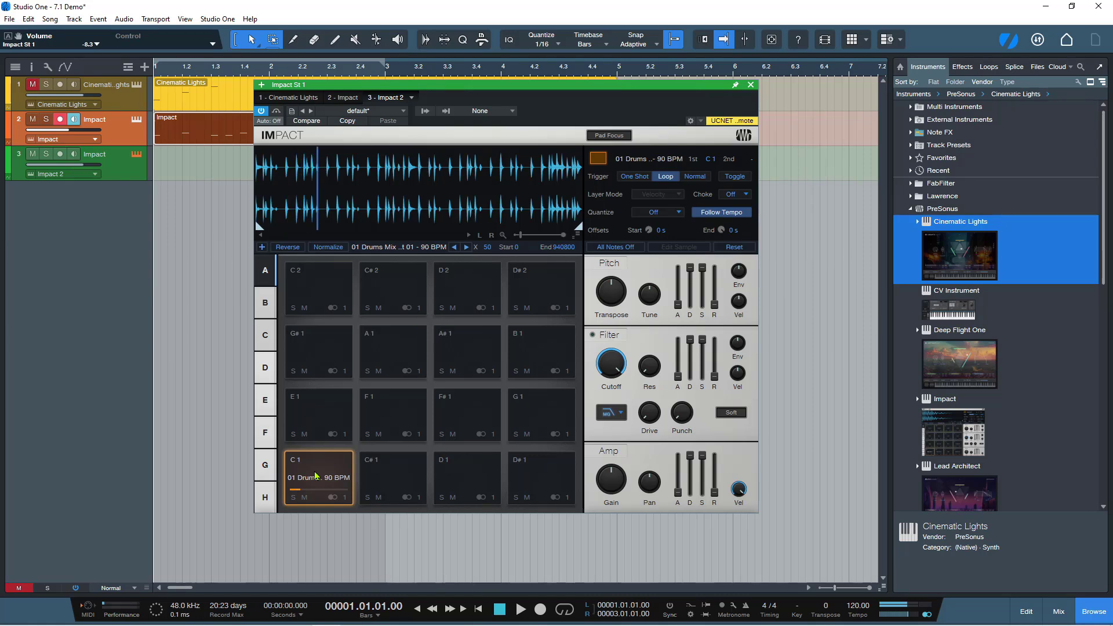
pyautogui.click(315, 475)
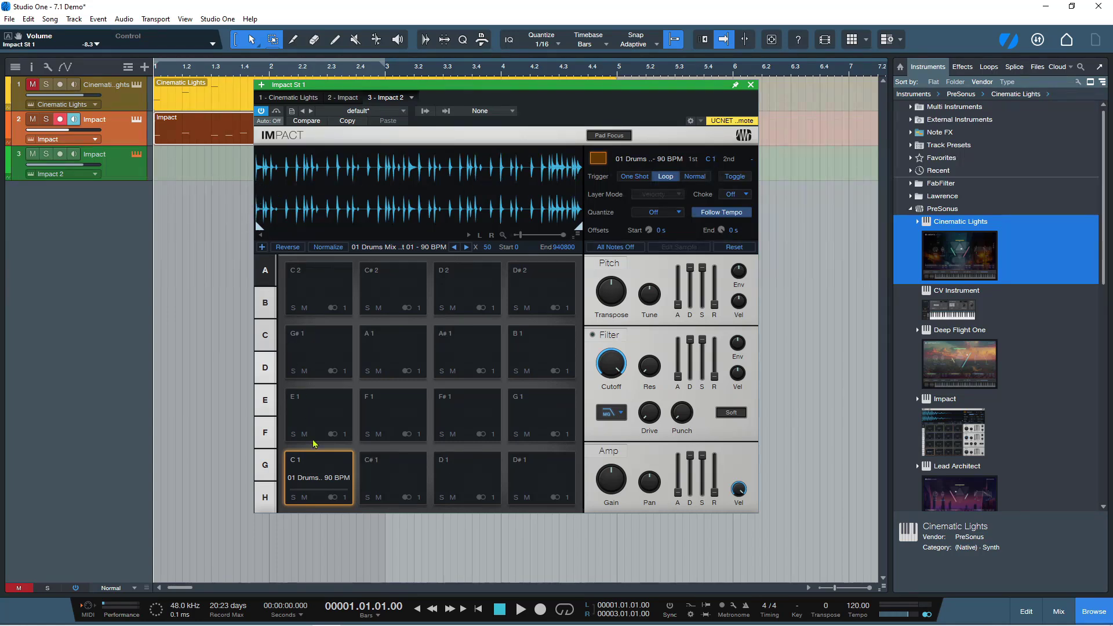
pyautogui.click(319, 473)
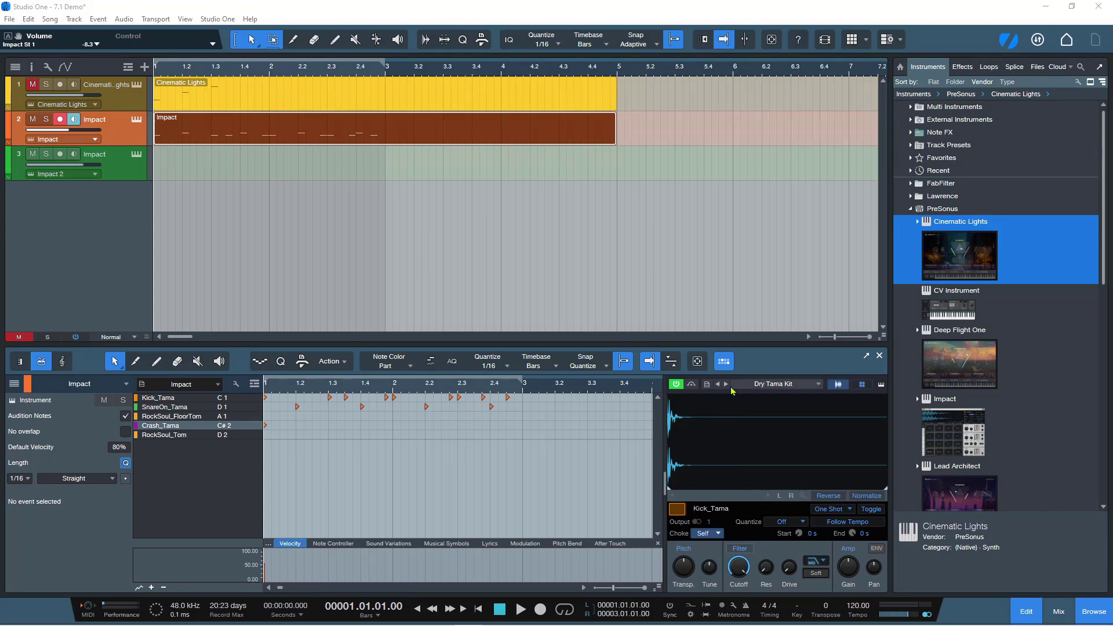
# Examine the embedded Impact controls for Kick_Tama in the drum editor, switching between the envelope sliders and the standard knobs.
pyautogui.click(724, 363)
pyautogui.click(724, 363)
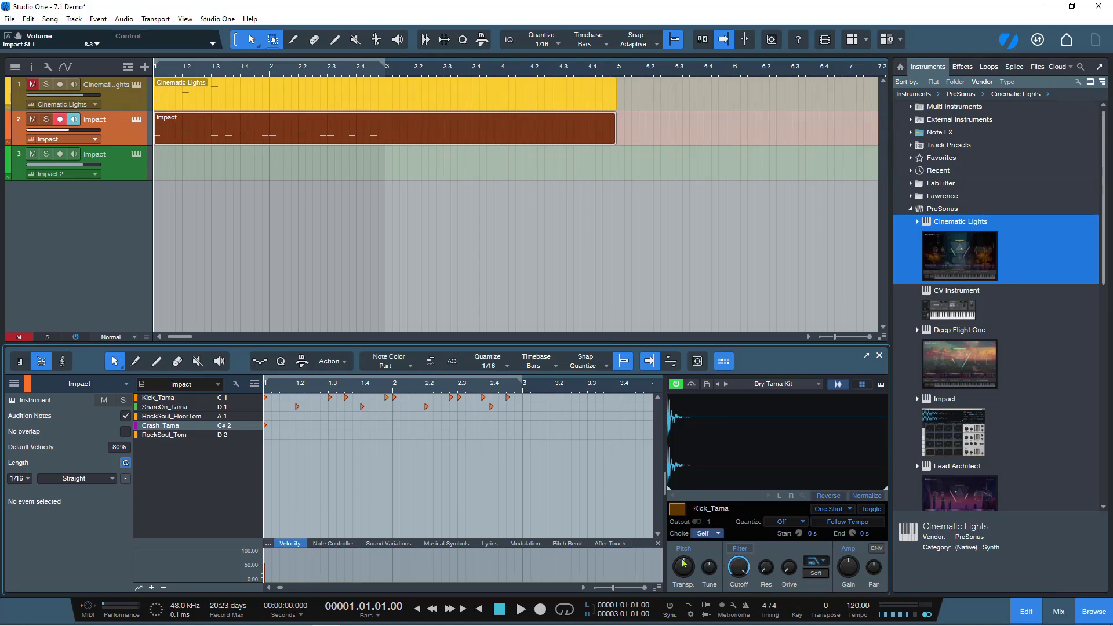
pyautogui.click(877, 549)
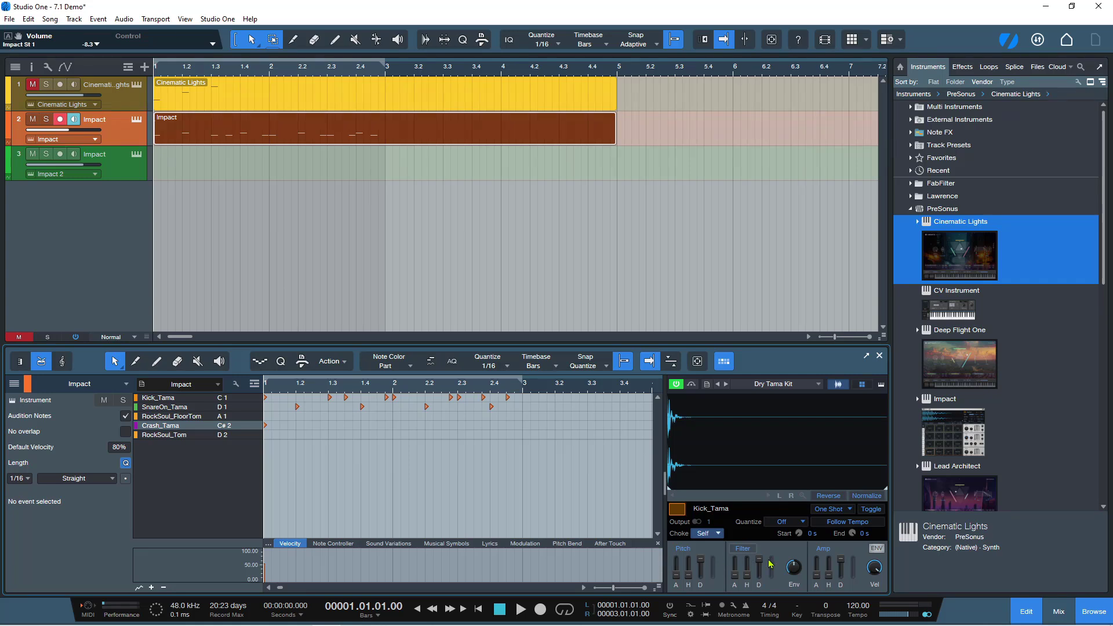
pyautogui.click(876, 549)
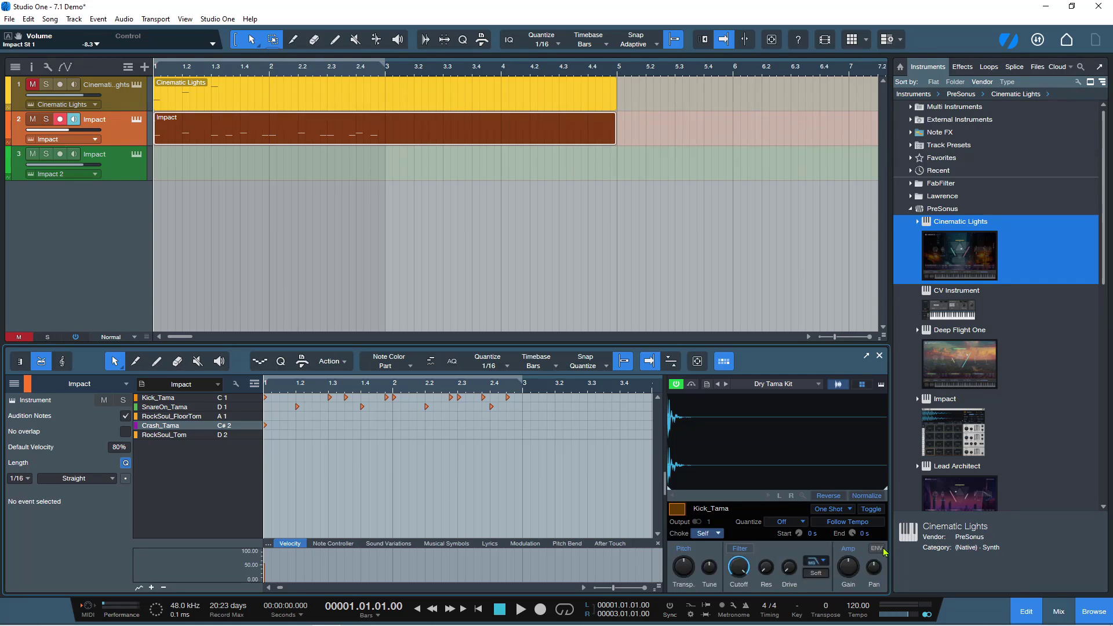
pyautogui.click(880, 549)
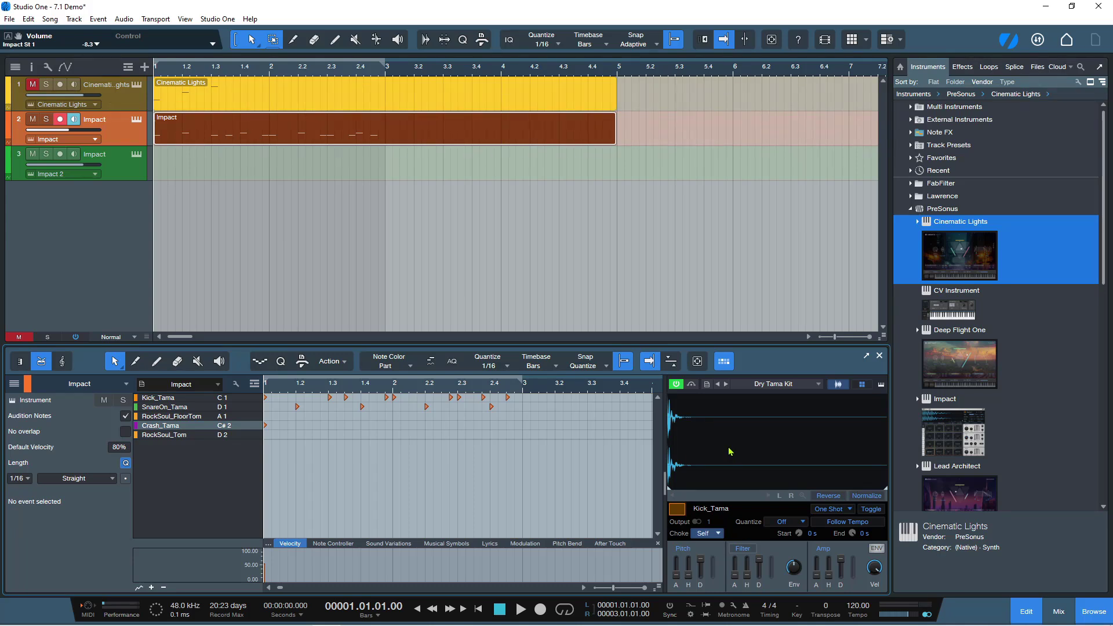
pyautogui.click(875, 549)
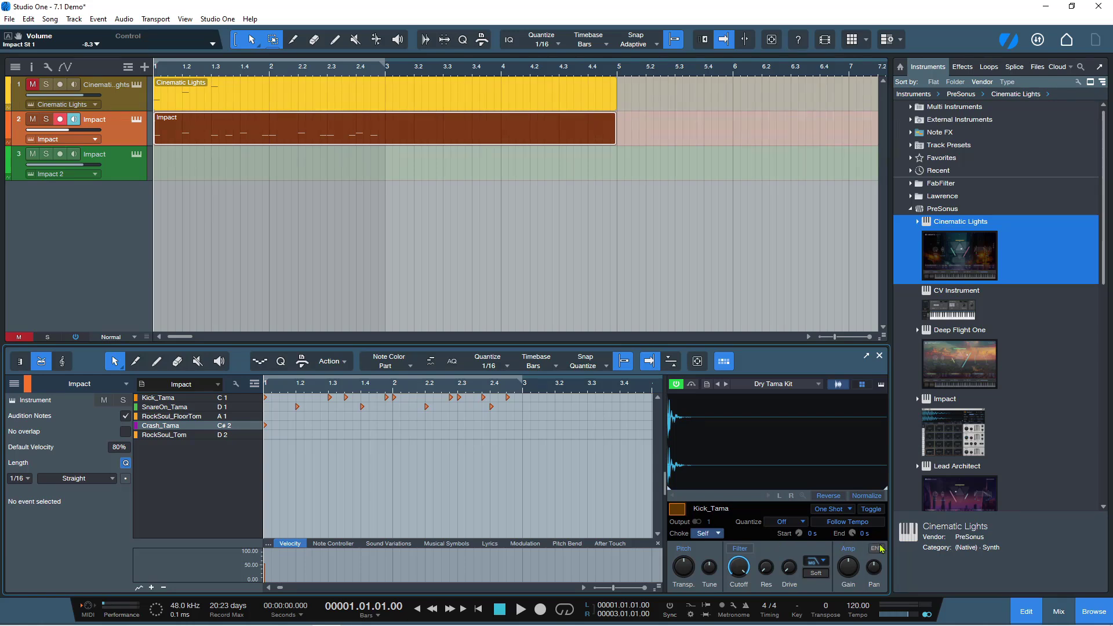
pyautogui.click(877, 548)
pyautogui.click(876, 548)
pyautogui.click(877, 548)
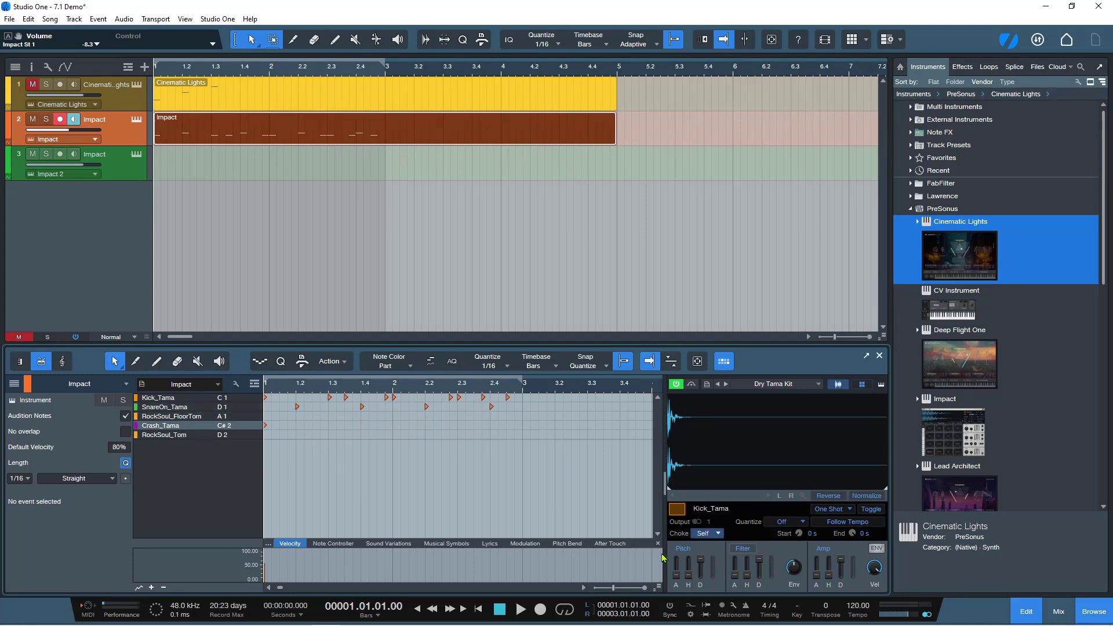
pyautogui.click(882, 549)
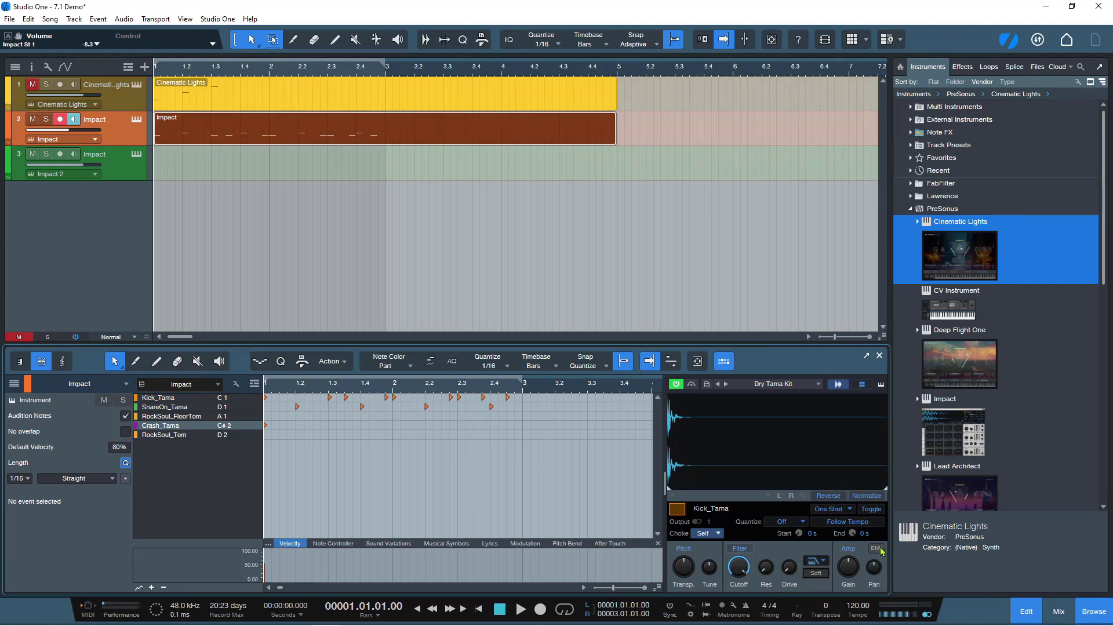
pyautogui.click(876, 549)
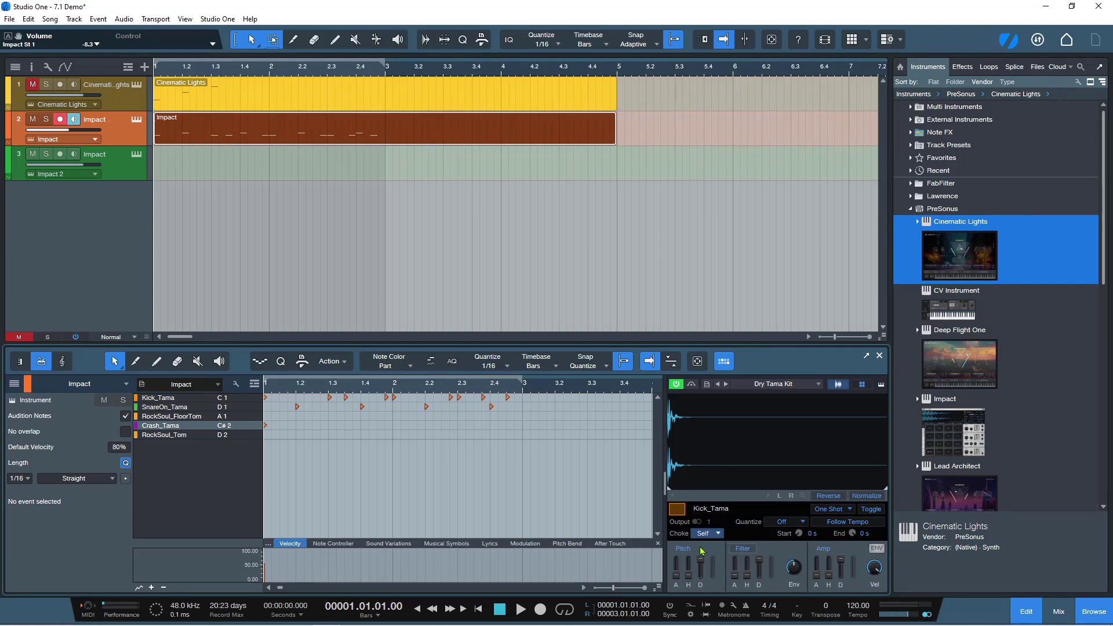
pyautogui.click(877, 549)
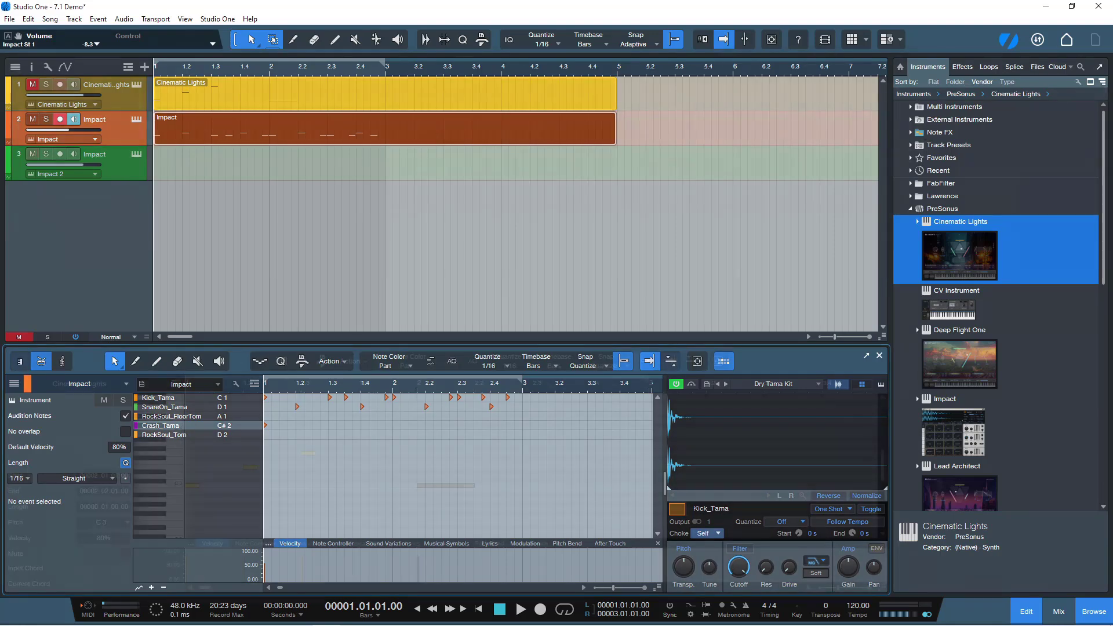
# Select the Cinematic Lights track so its part is shown in the note editor.
pyautogui.press('Up')
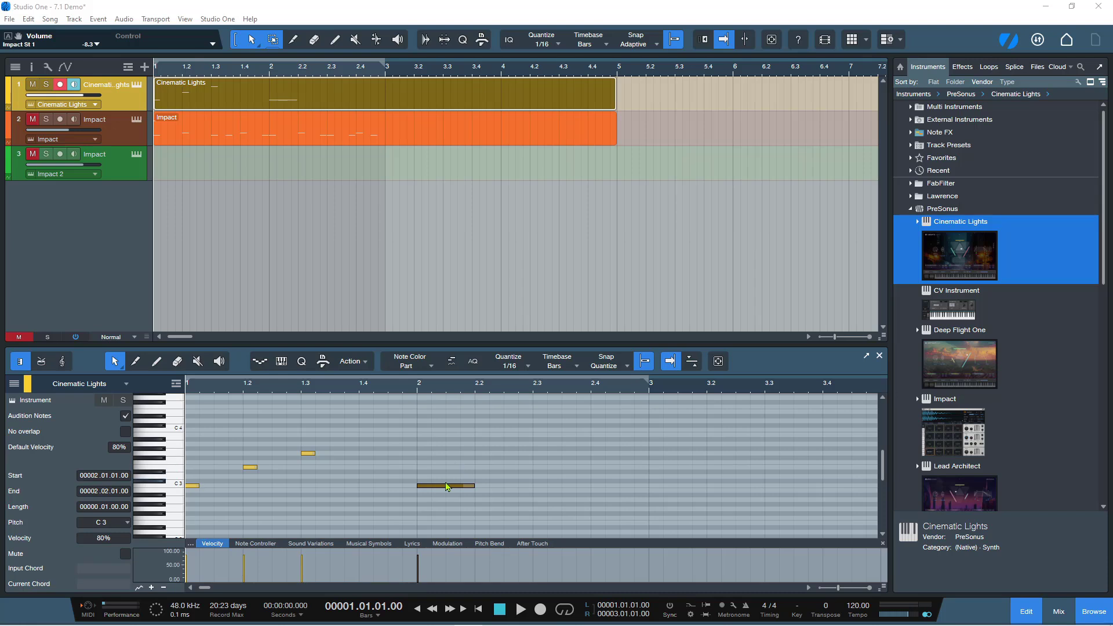
# Try transposing the selected C 3 note at bar 2 up to F 3 and back down to C 3.
pyautogui.hotkey('ctrl', 'd')
pyautogui.moveTo(447, 488); pyautogui.dragTo(455, 462)
pyautogui.press('Down')
pyautogui.press('Down')
pyautogui.press('Up')
pyautogui.press('Up')
pyautogui.press('Up')
pyautogui.press('Up')
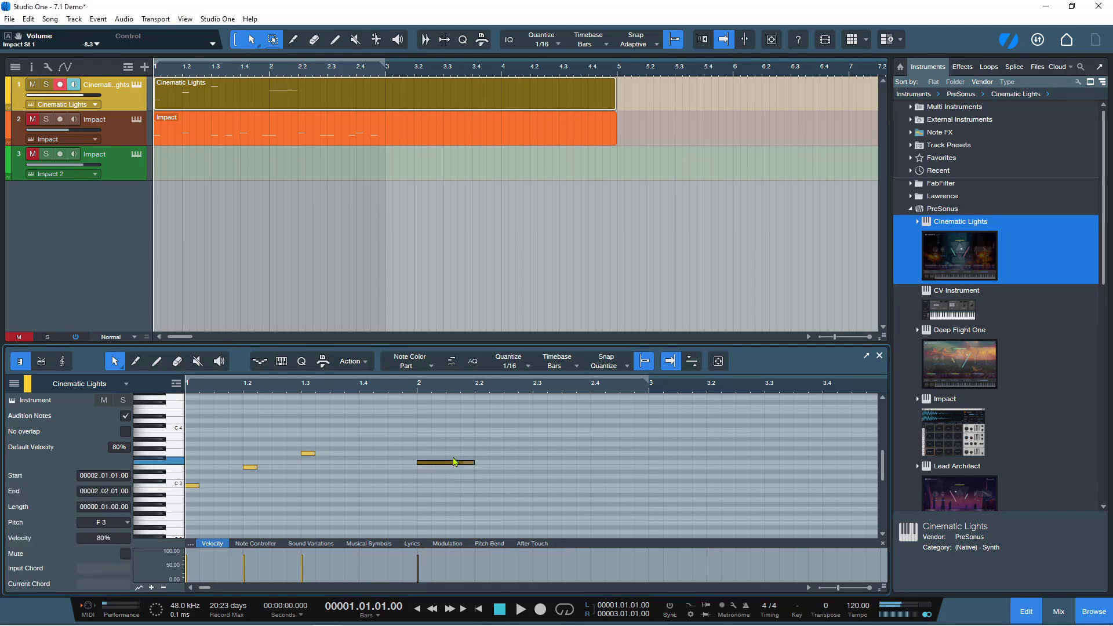
pyautogui.press('Down')
pyautogui.press('Down')
pyautogui.press('Down')
pyautogui.press('Down')
pyautogui.press('Down')
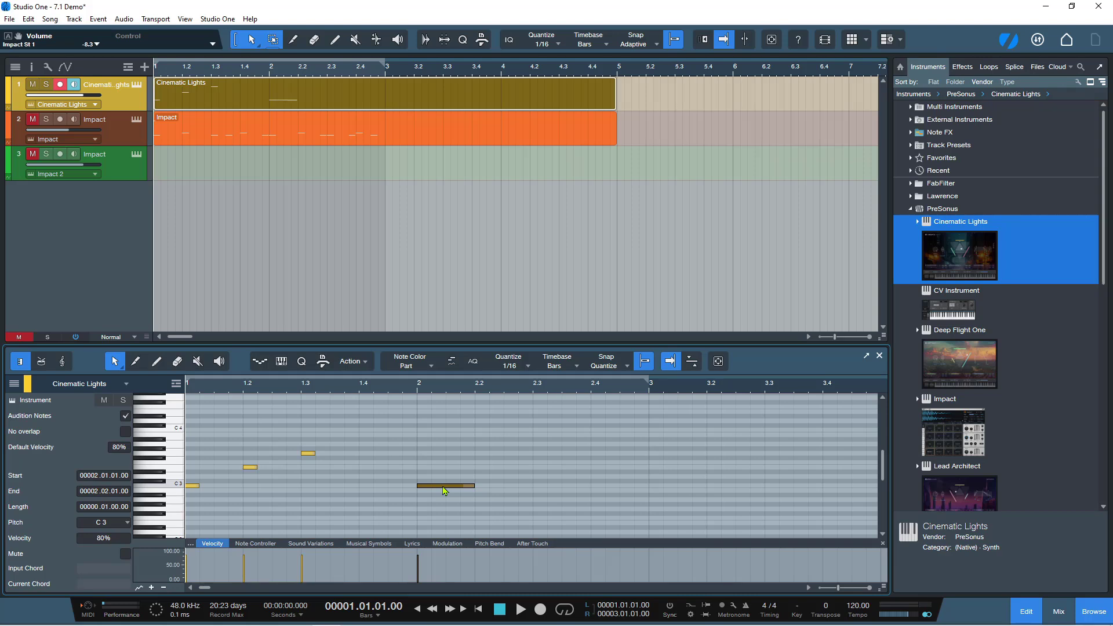
# Build a Cmaj7 chord at bar 2 by duplicating the C 3 note upwards onto E 3, G 3 and B 3.
pyautogui.press('Up')
pyautogui.press('Up')
pyautogui.press('Up')
pyautogui.press('Up')
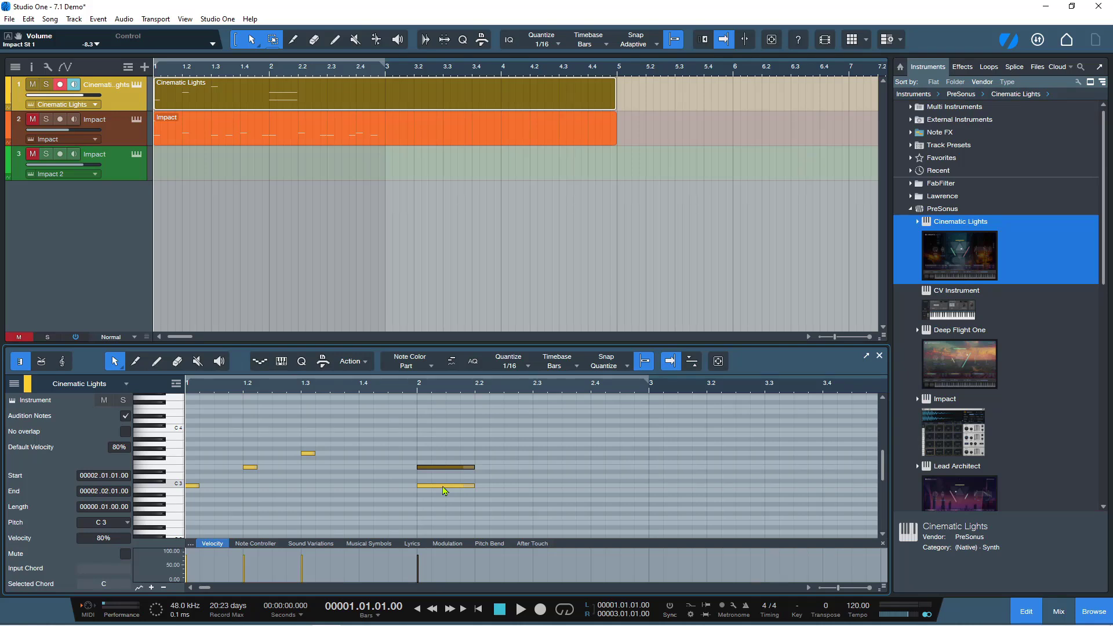
pyautogui.press('Up')
pyautogui.press('Up')
pyautogui.press('Up')
pyautogui.press('Up')
pyautogui.press('Up')
pyautogui.press('Up')
pyautogui.press('Up')
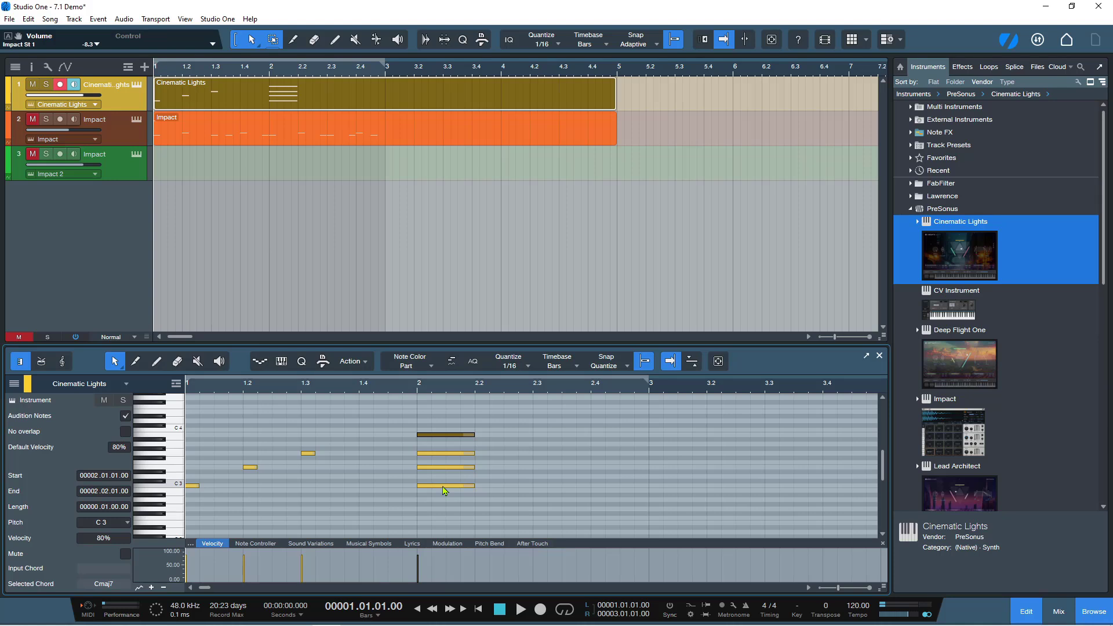
# Audition the Cmaj7 chord by playing back from just before bar 2.
pyautogui.click(402, 391)
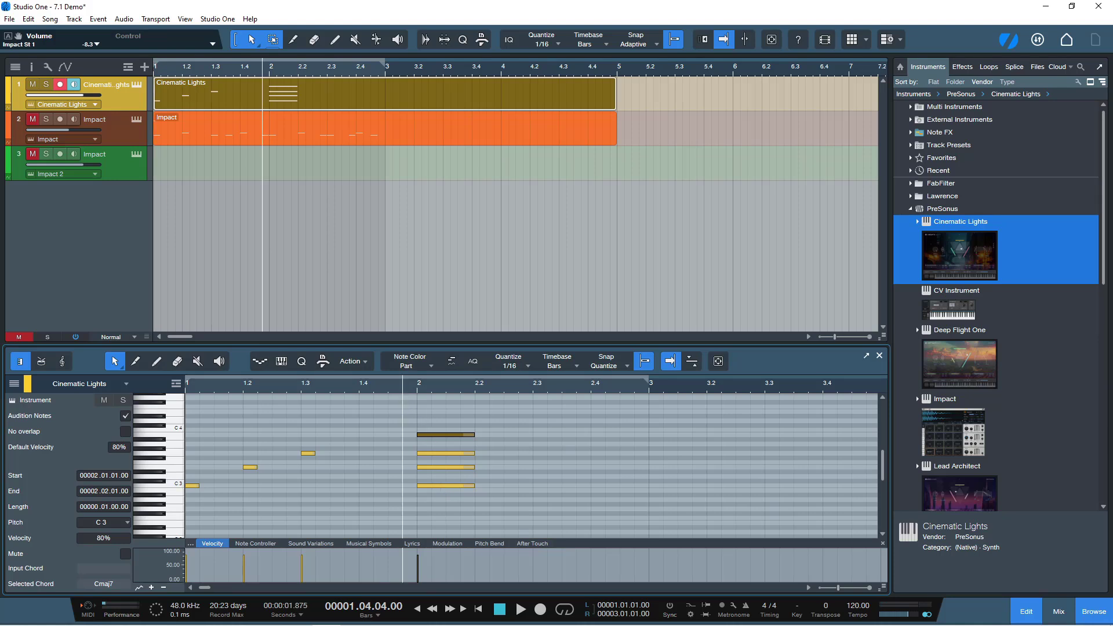
pyautogui.click(519, 609)
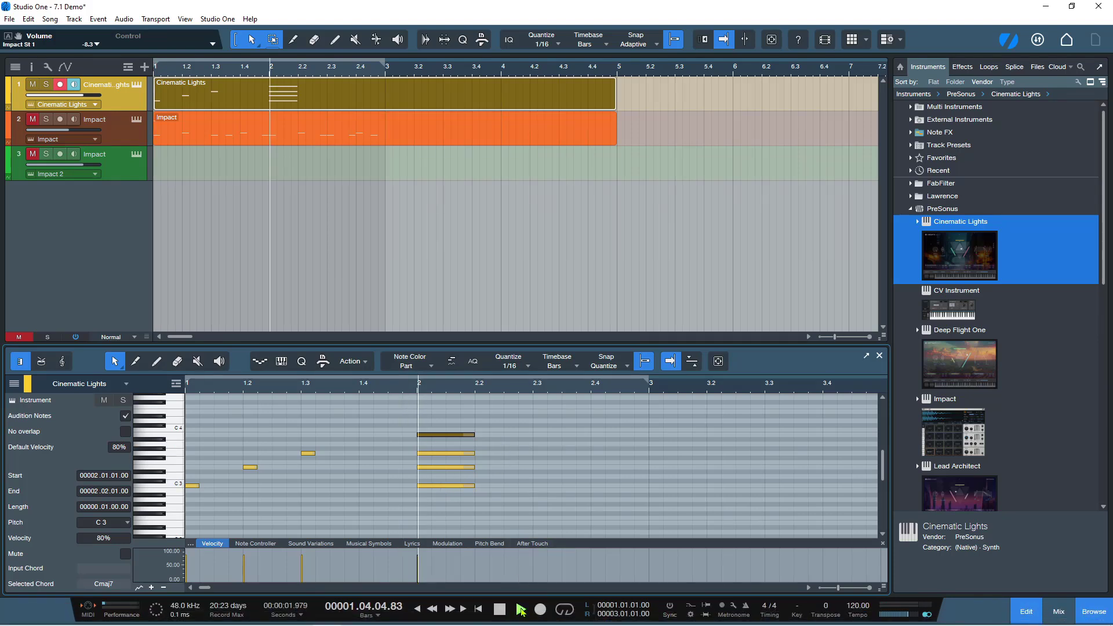
pyautogui.click(498, 608)
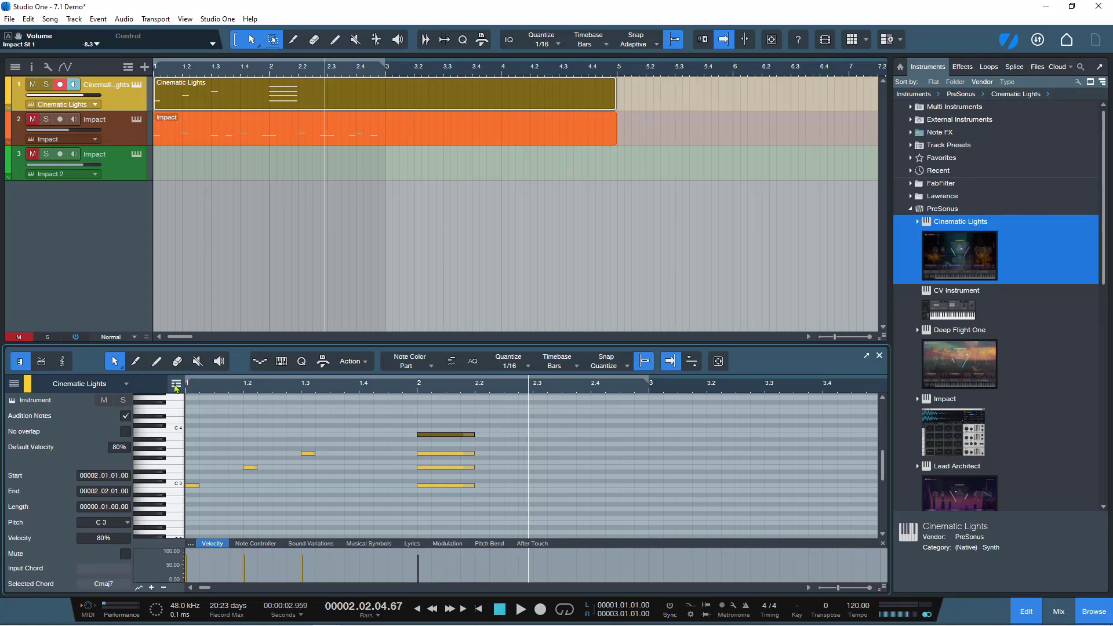
# Draw a two-beat G 2 note from 2.3 to bar 3 and return to the Arrow tool.
pyautogui.click(155, 361)
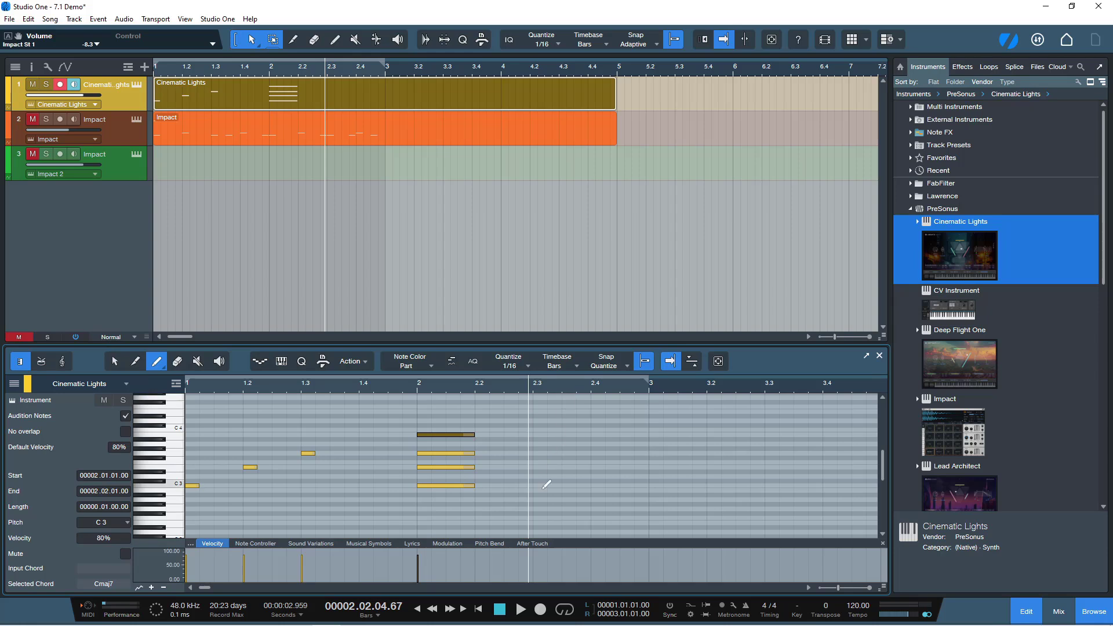
pyautogui.moveTo(535, 509); pyautogui.dragTo(648, 507)
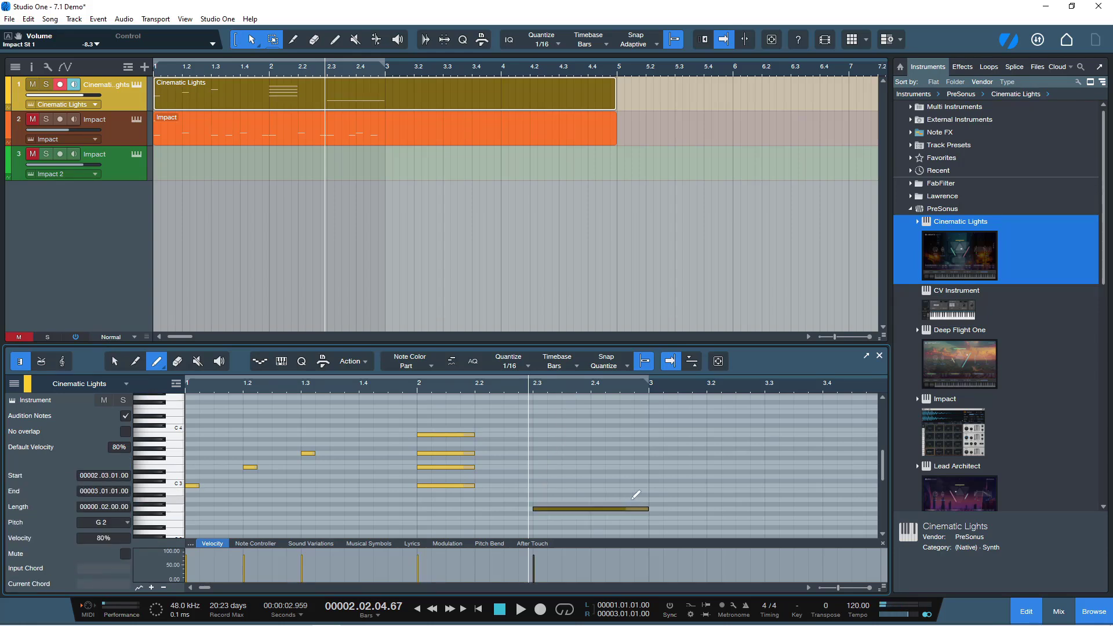
pyautogui.click(115, 362)
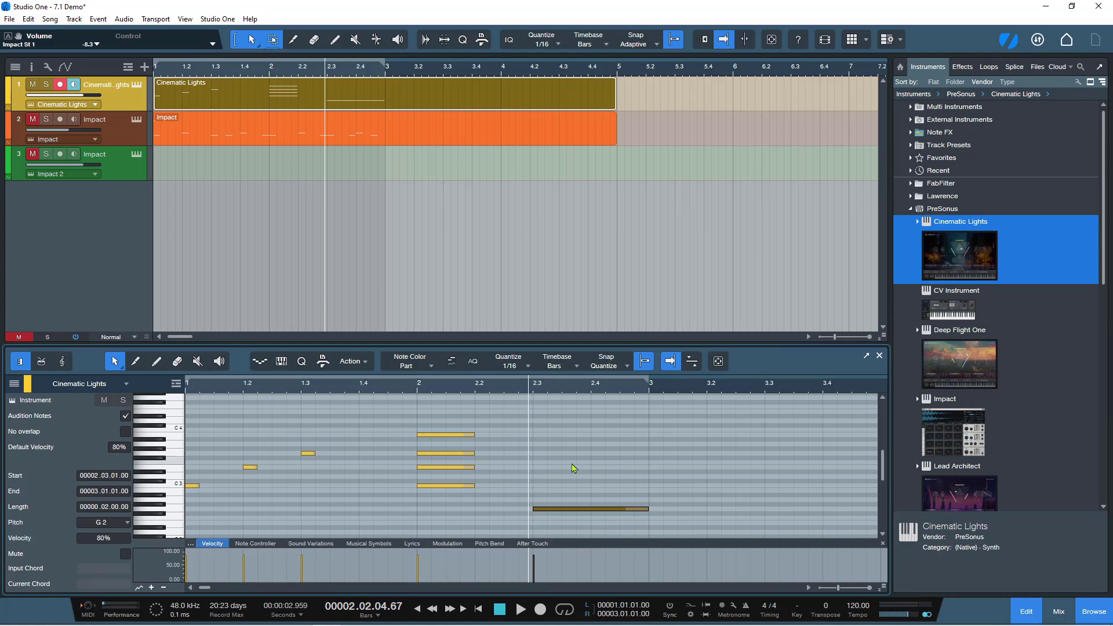
# Build a G7 chord at 2.3 by duplicating the G 2 note upwards onto B 2, D 3 and F 3.
pyautogui.press('Up')
pyautogui.press('Up')
pyautogui.press('Up')
pyautogui.press('Up')
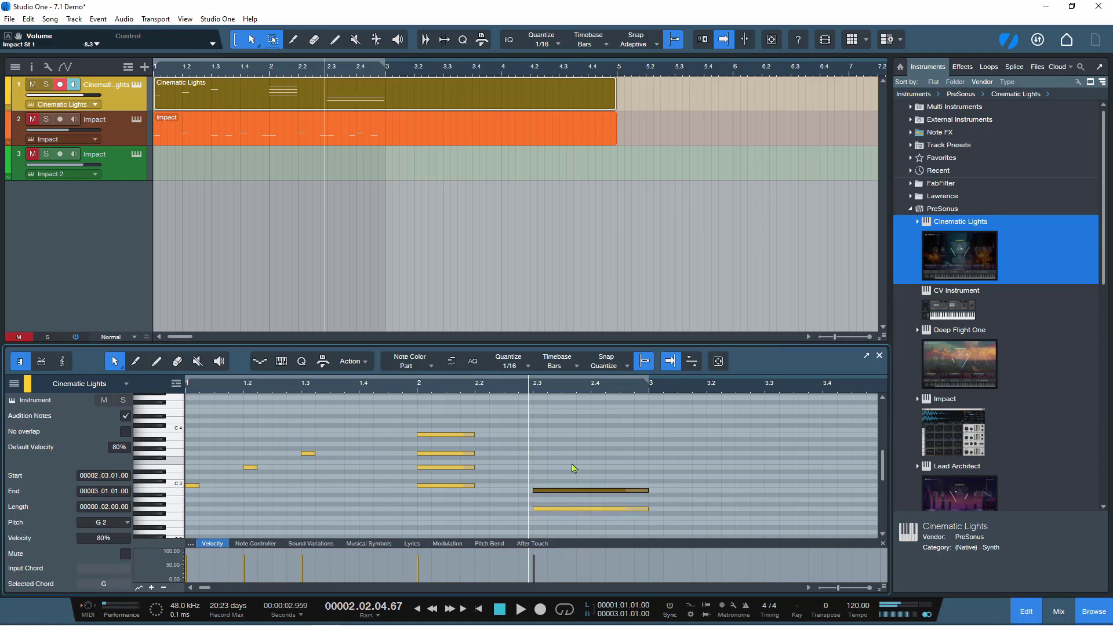
pyautogui.press('Up')
pyautogui.press('Up')
pyautogui.press('Up')
pyautogui.press('Up')
pyautogui.press('Up')
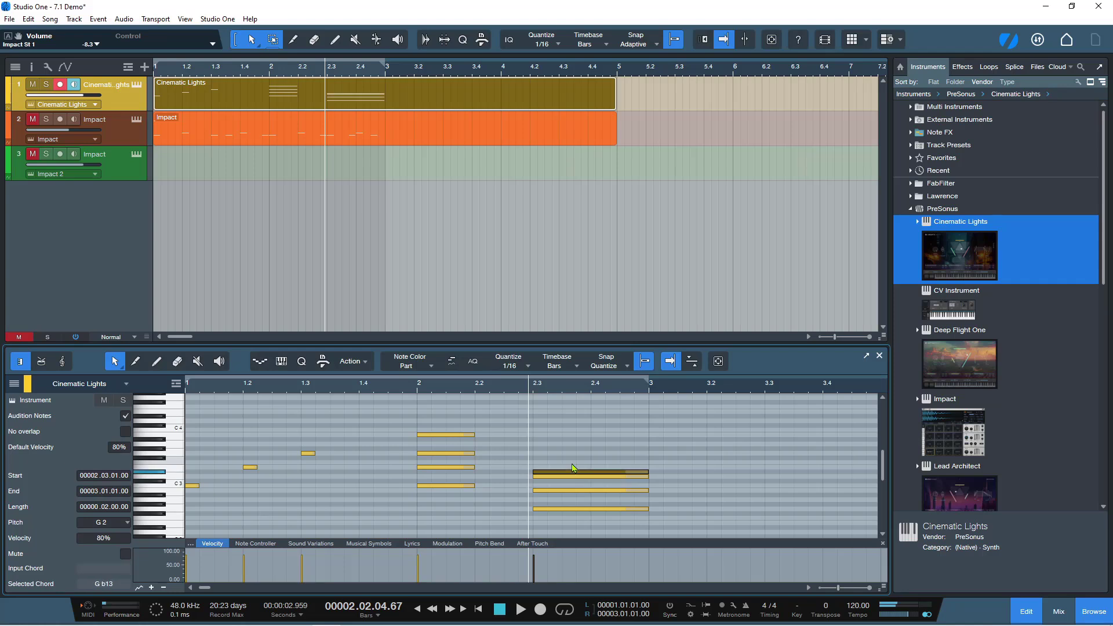
pyautogui.press('Up')
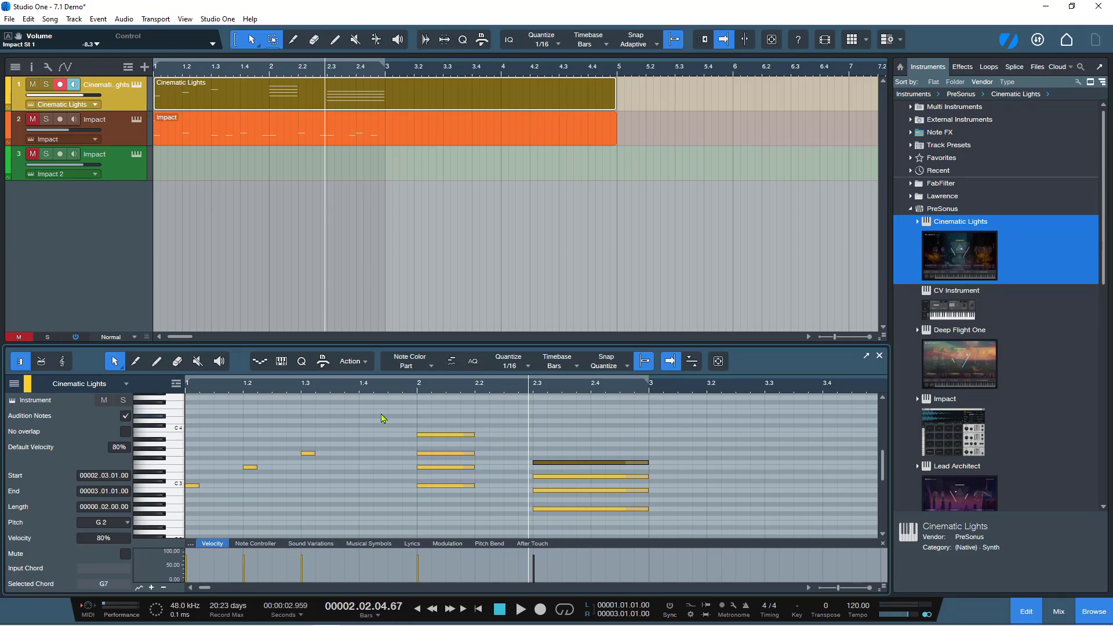
# Audition the Cmaj7 and G7 chords in sequence by playing back from just before bar 2.
pyautogui.click(403, 387)
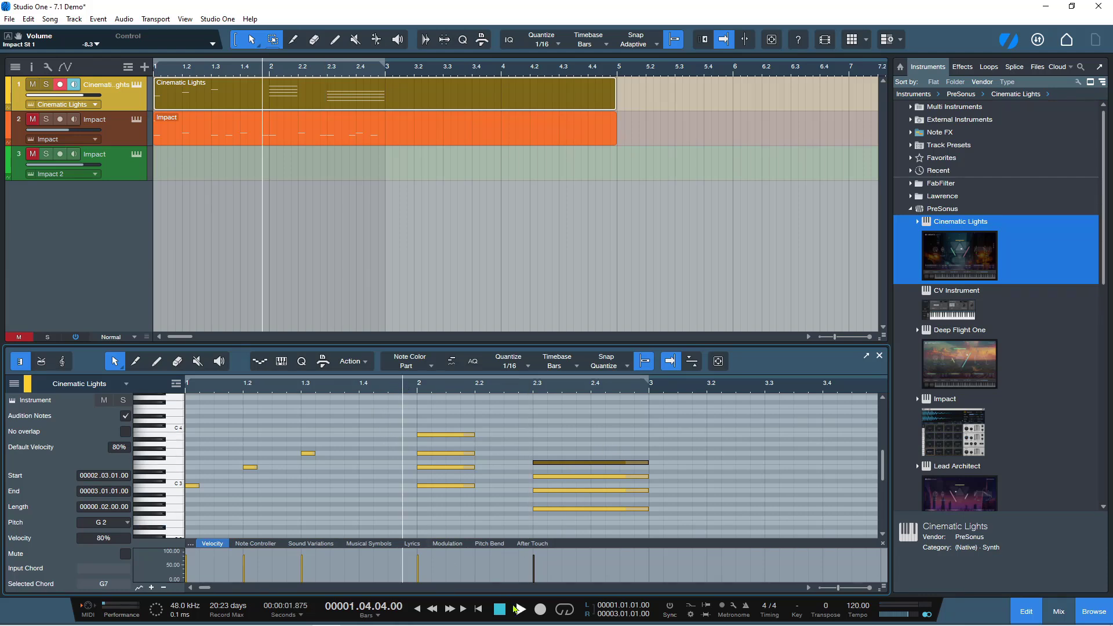
pyautogui.click(520, 609)
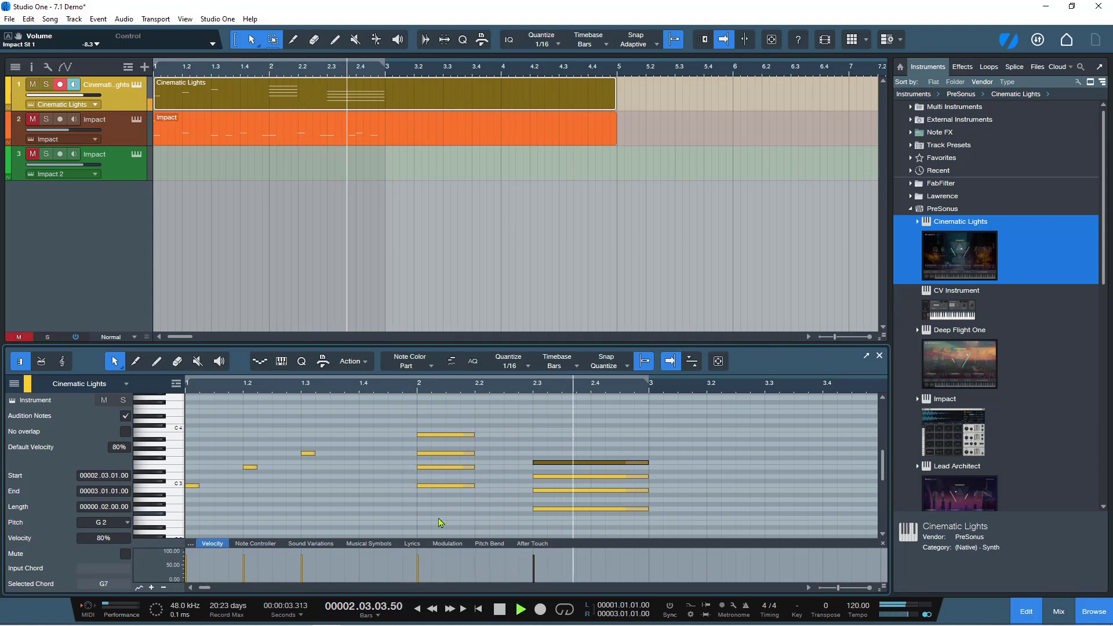
pyautogui.click(500, 610)
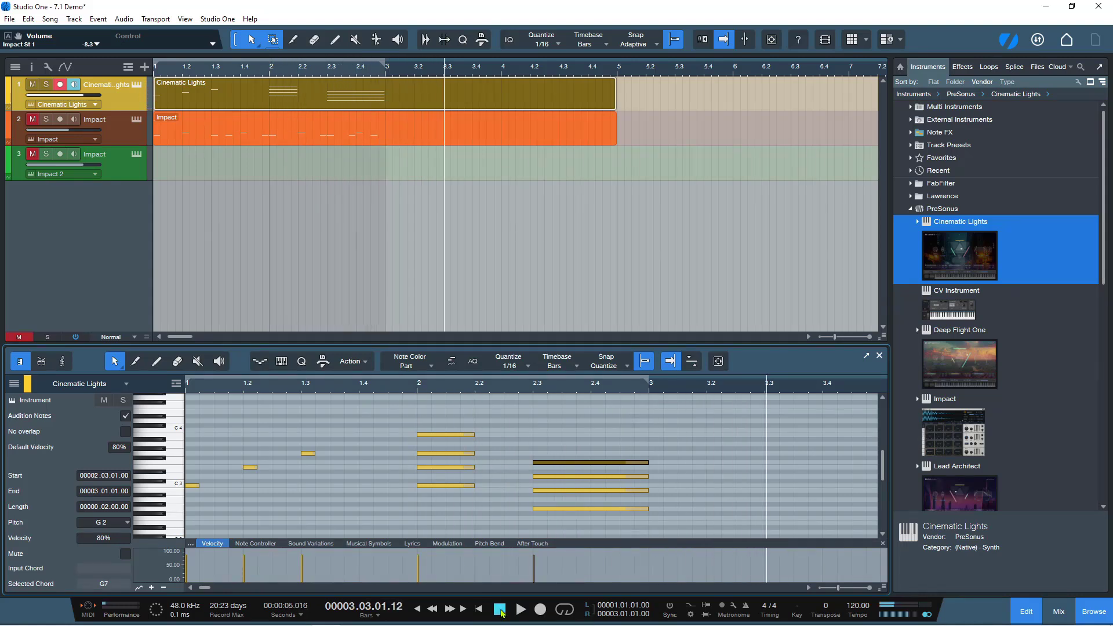
pyautogui.click(500, 610)
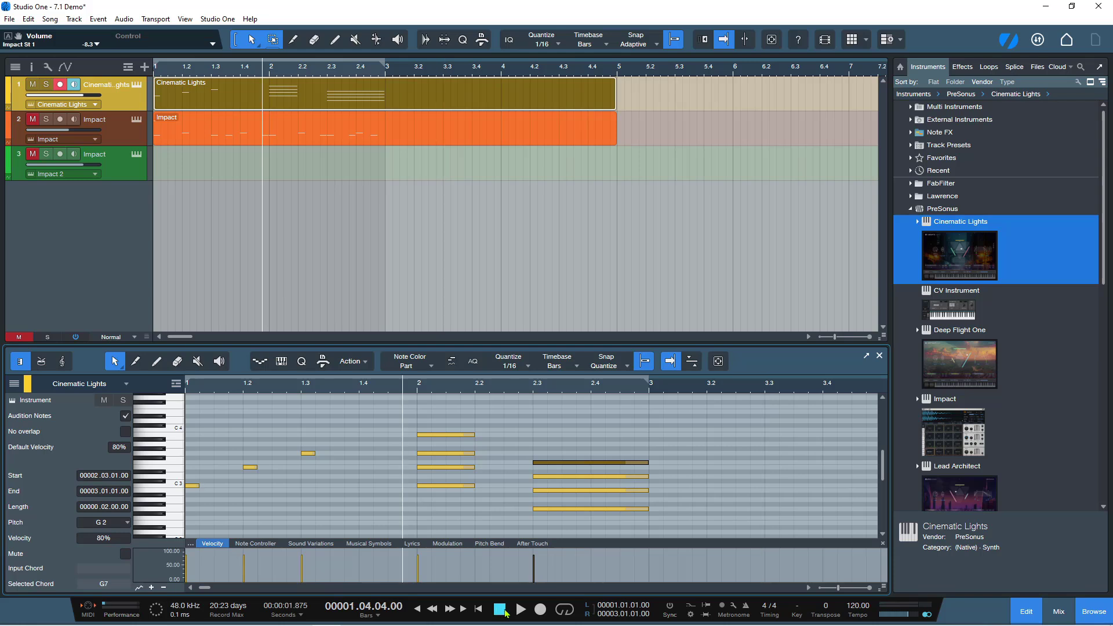
pyautogui.press('space')
pyautogui.click(500, 610)
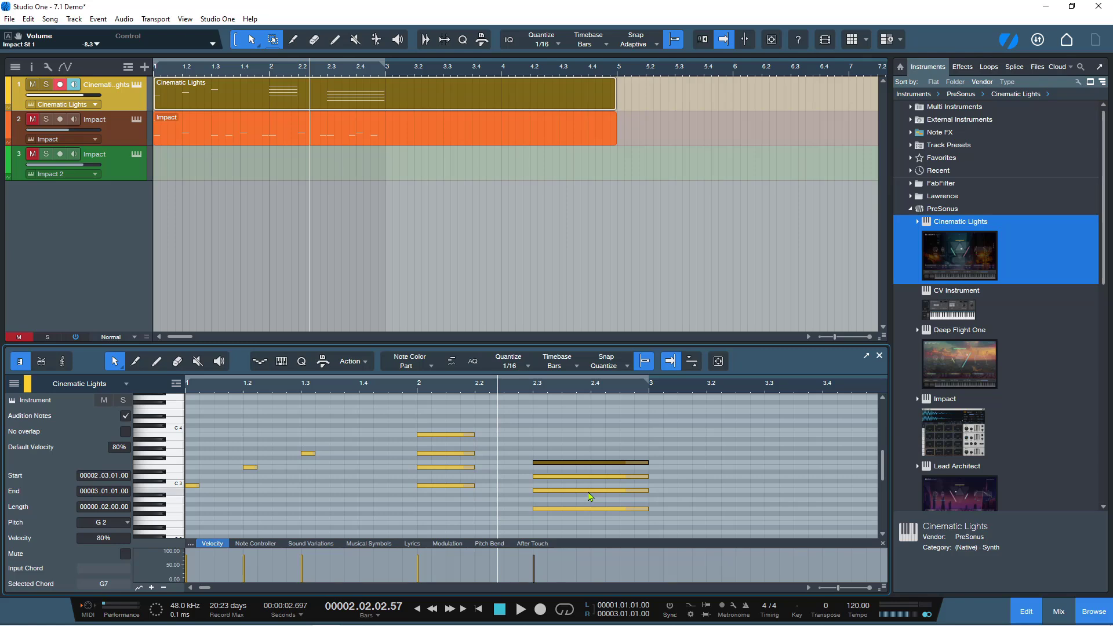
pyautogui.moveTo(590, 496)
pyautogui.moveTo(436, 442)
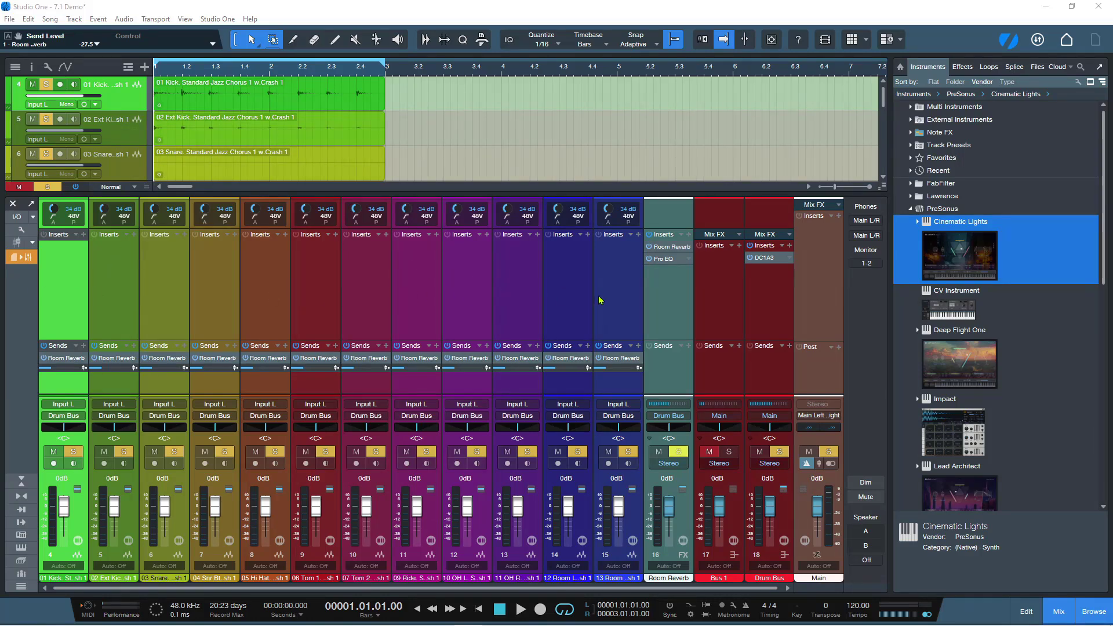
# Lower the faders of all twelve drum channels, 4 to 15, together to -2.5 dB, auditioning the drum mix before and after.
pyautogui.press('space')
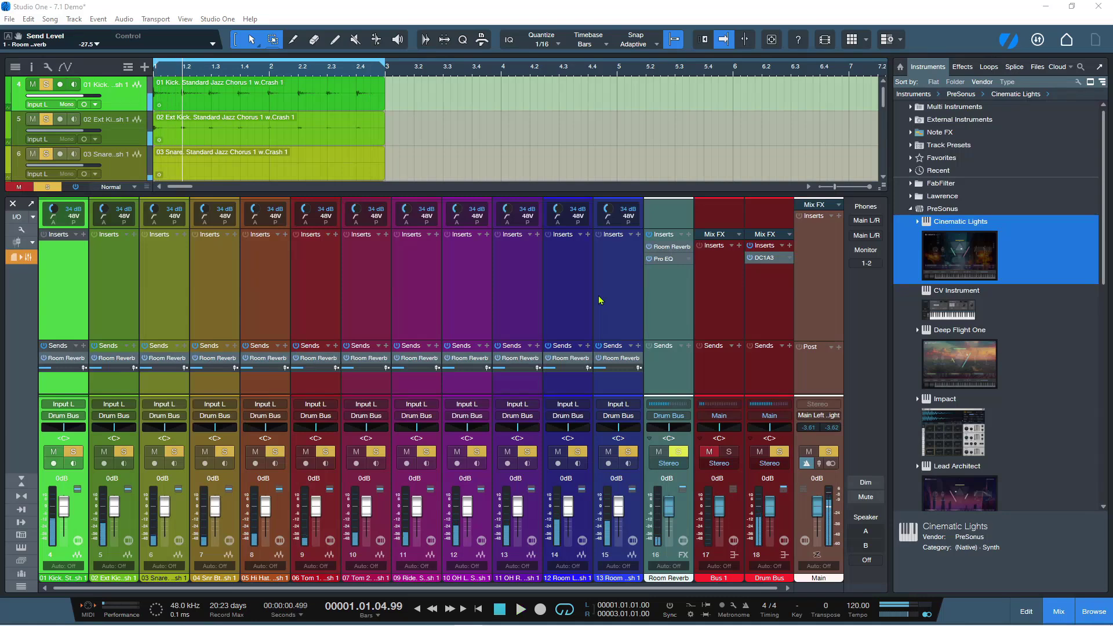
pyautogui.press('space')
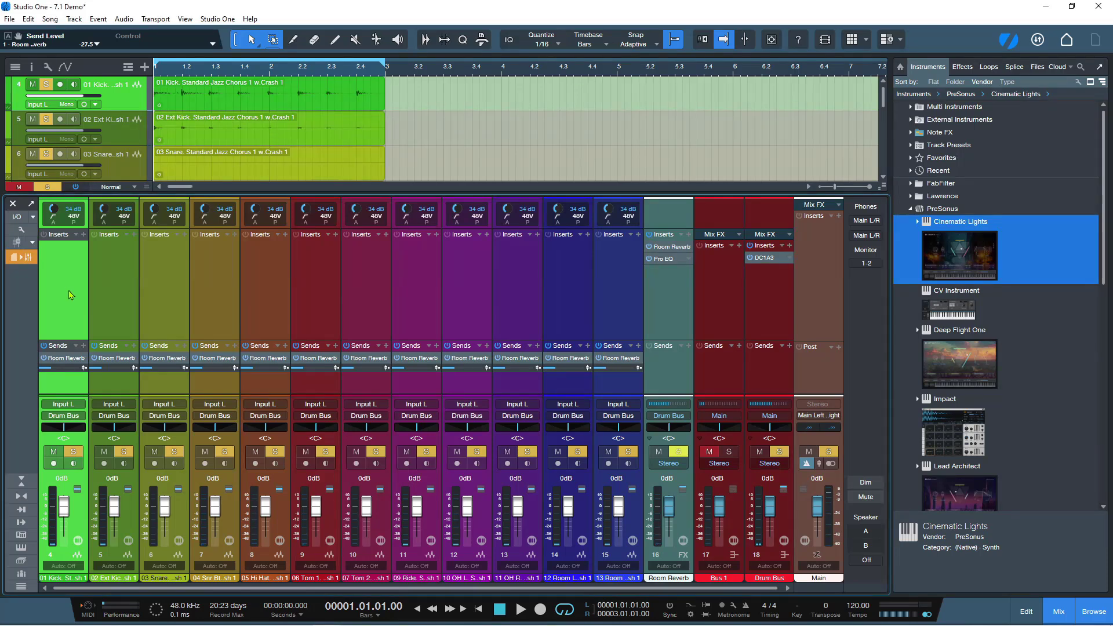
pyautogui.keyDown('shift'); pyautogui.click(627, 281); pyautogui.keyUp('shift')
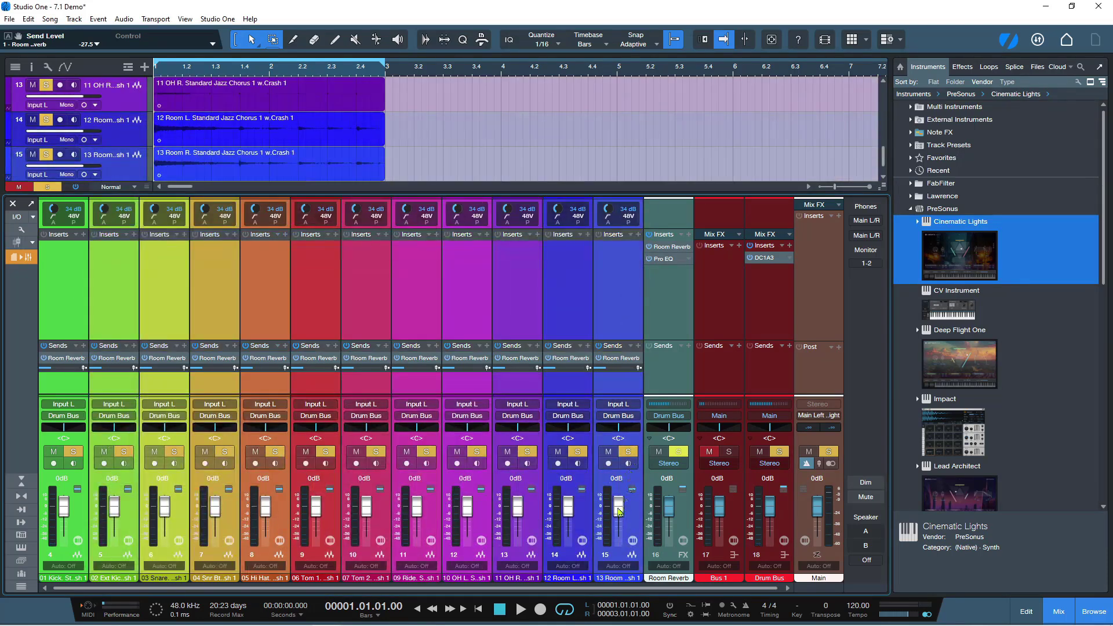
pyautogui.moveTo(619, 508); pyautogui.dragTo(619, 514)
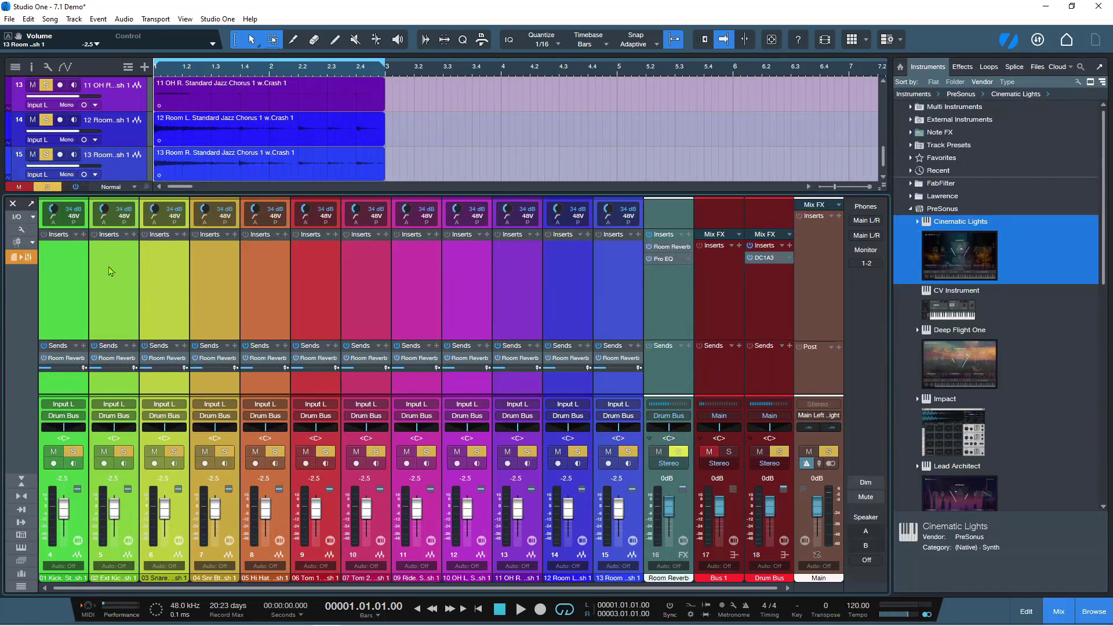
pyautogui.click(73, 280)
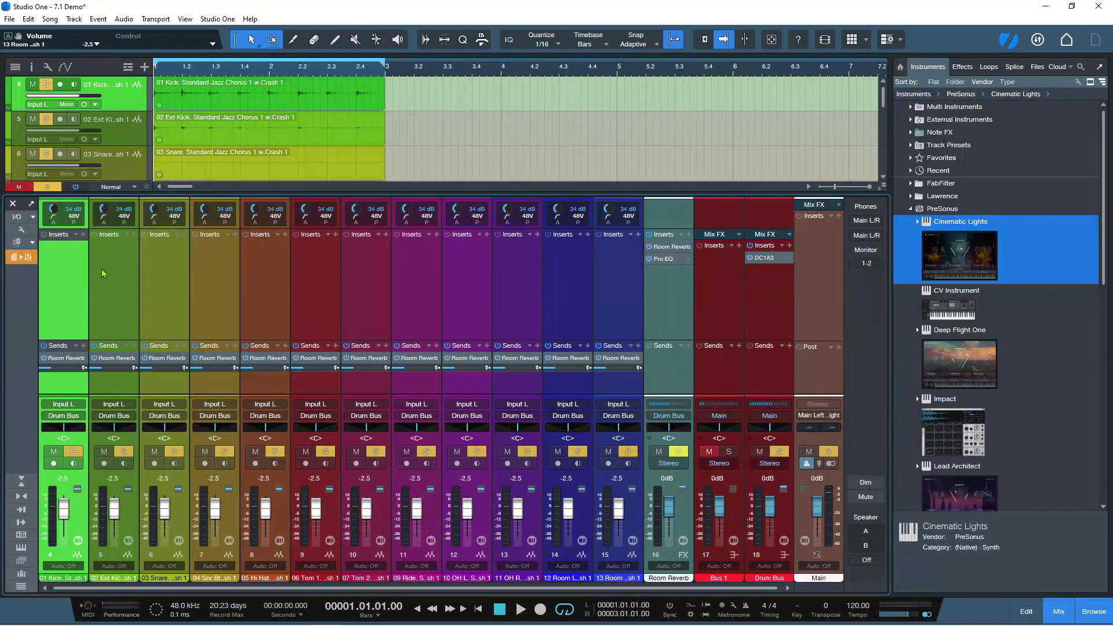
pyautogui.press('space')
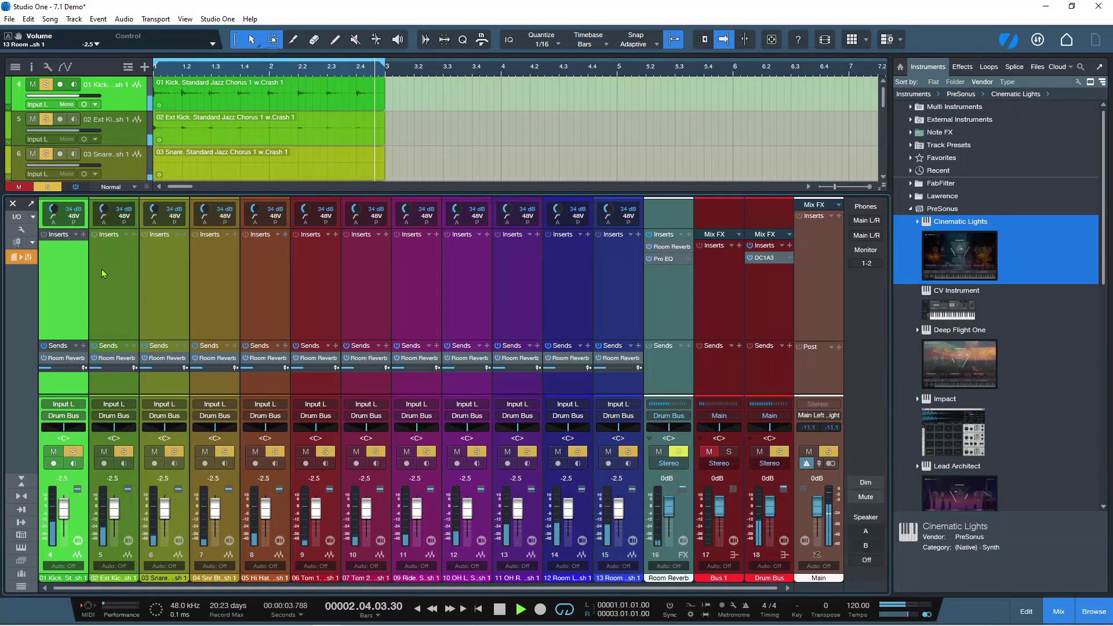
pyautogui.press('space')
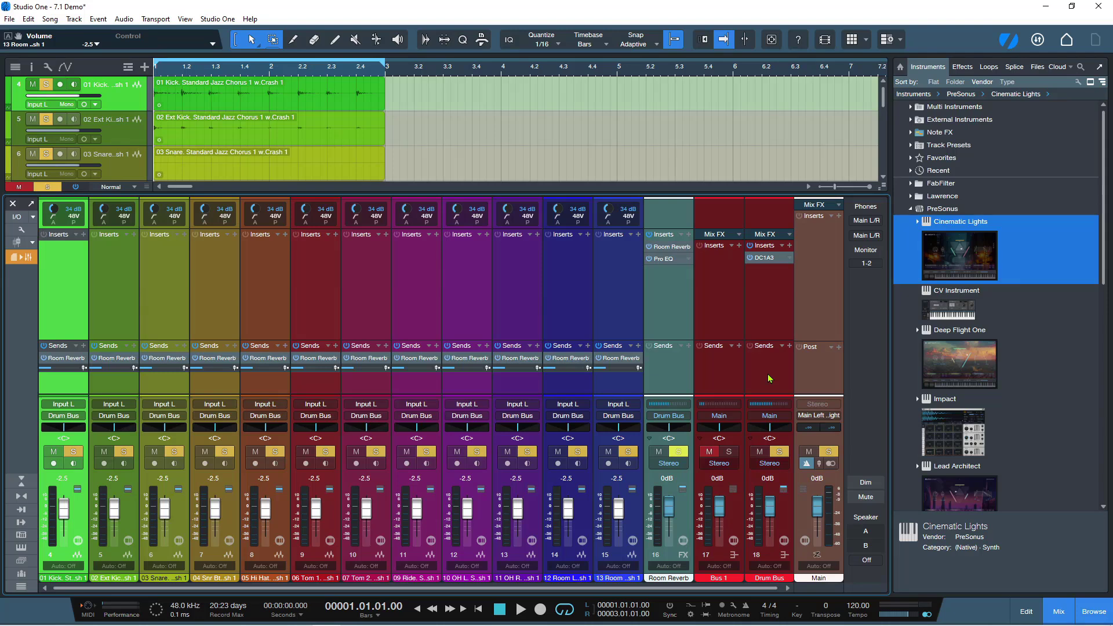
# Transform the Drum Bus channel to rendered audio and audition the resulting track.
pyautogui.rightClick(769, 378)
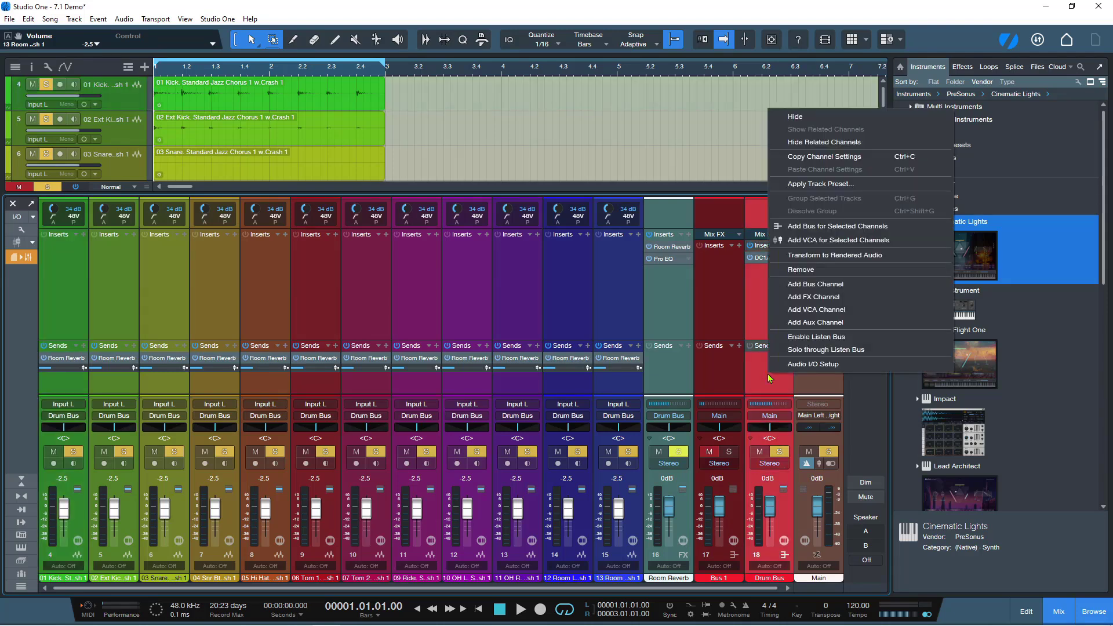
pyautogui.click(843, 259)
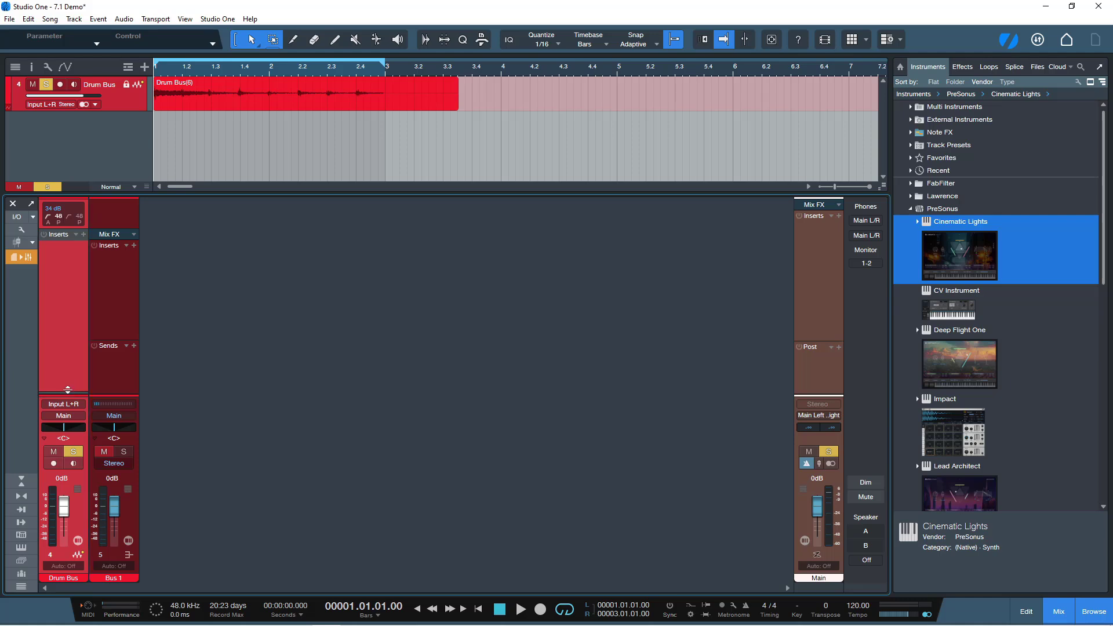
pyautogui.moveTo(67, 389)
pyautogui.mouseDown()
pyautogui.moveTo(67, 356)
pyautogui.moveTo(68, 394)
pyautogui.mouseUp()
pyautogui.press('space')
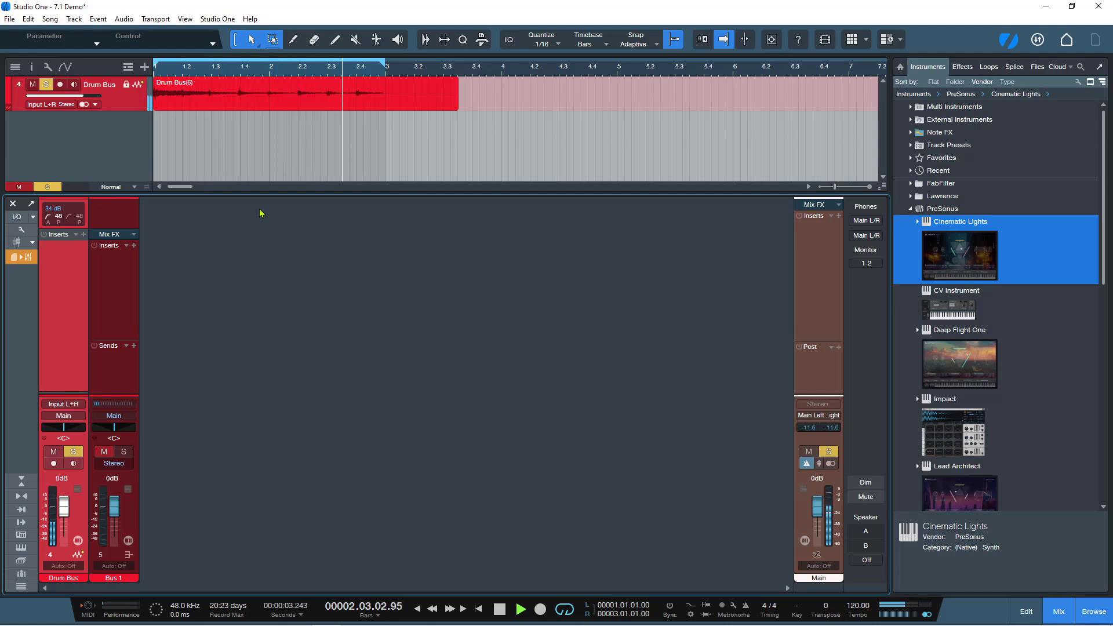
pyautogui.press('space')
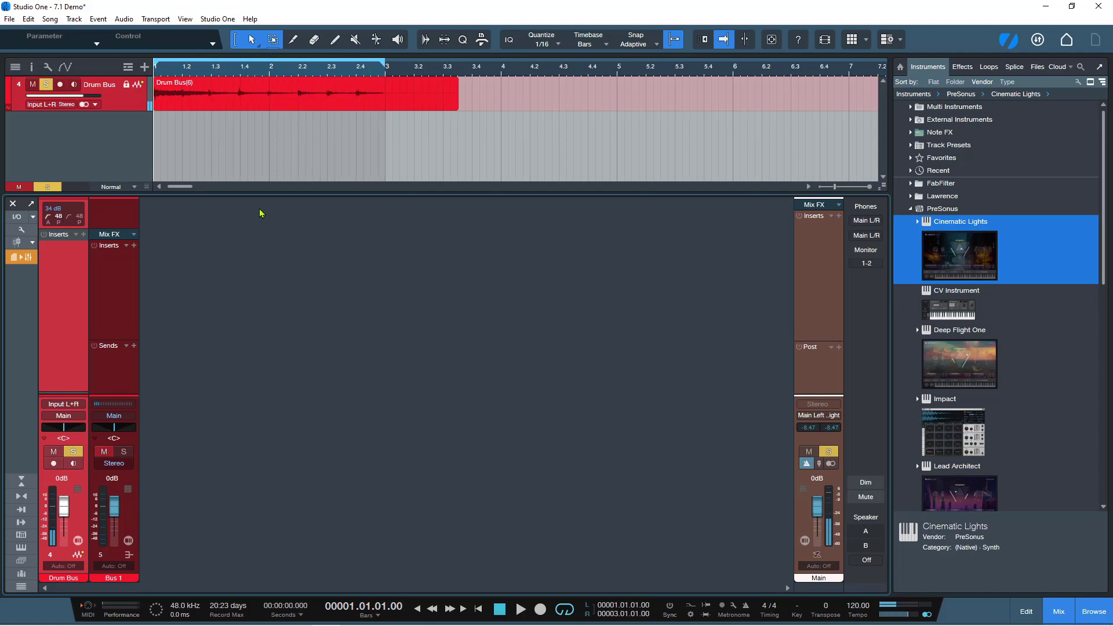